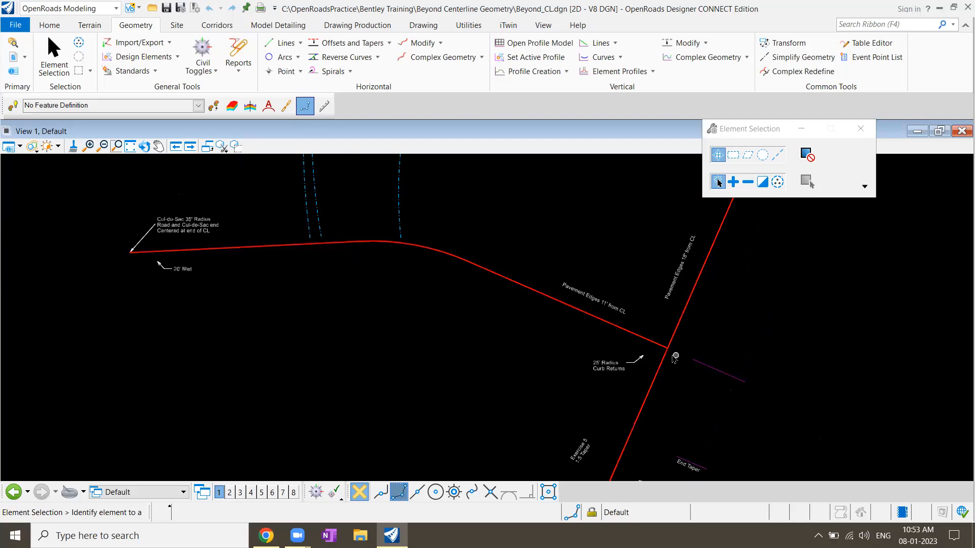
{"action": "scroll", "coordinate": [669, 354], "scroll_direction": "up", "scroll_amount": 3}
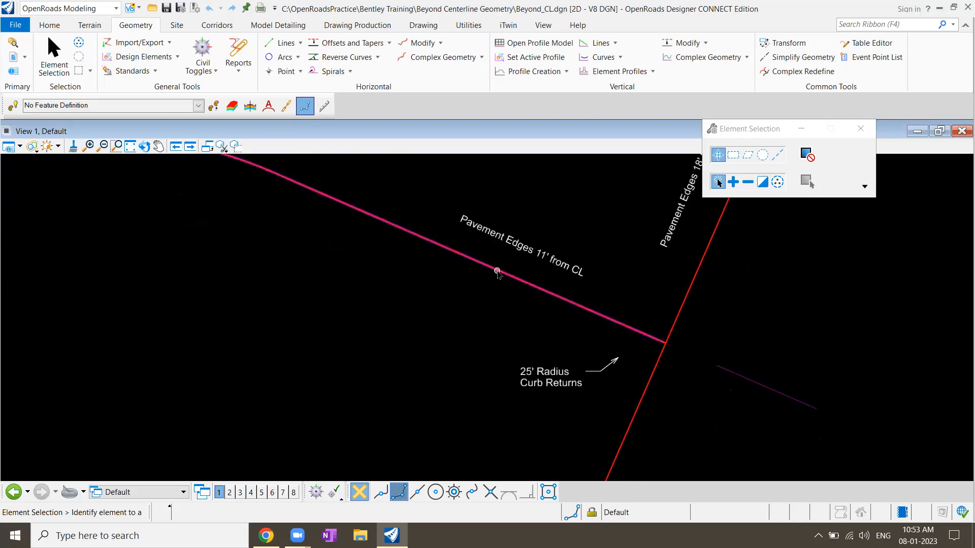
{"action": "scroll", "coordinate": [497, 268], "scroll_direction": "down", "scroll_amount": 1}
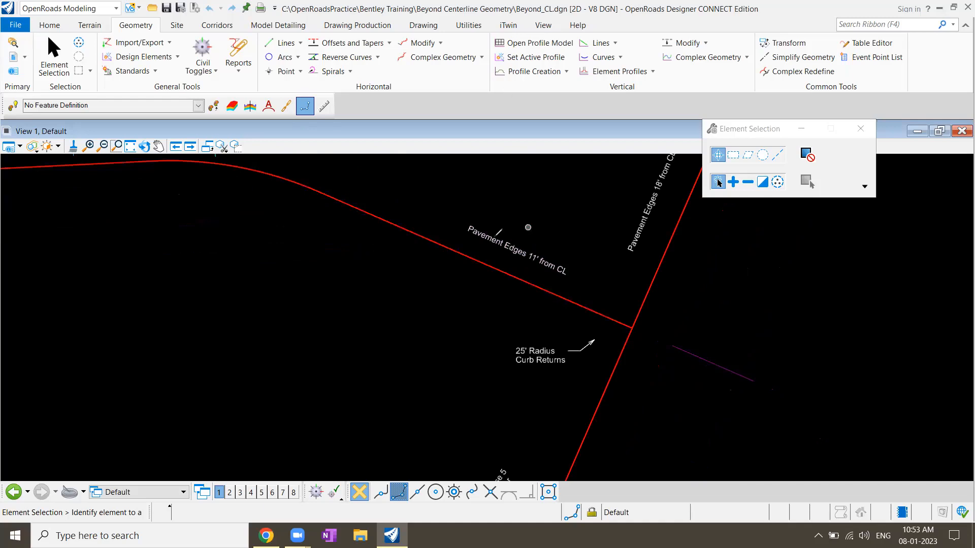
{"action": "left_click_drag", "start_coordinate": [461, 190], "coordinate": [405, 281]}
{"action": "mouse_move", "coordinate": [596, 363]}
{"action": "left_mouse_down"}
{"action": "mouse_move", "coordinate": [480, 303]}
{"action": "mouse_move", "coordinate": [210, 236]}
{"action": "left_mouse_up"}
{"action": "mouse_move", "coordinate": [631, 301]}
{"action": "left_mouse_down"}
{"action": "mouse_move", "coordinate": [464, 203]}
{"action": "mouse_move", "coordinate": [235, 169]}
{"action": "left_mouse_up"}
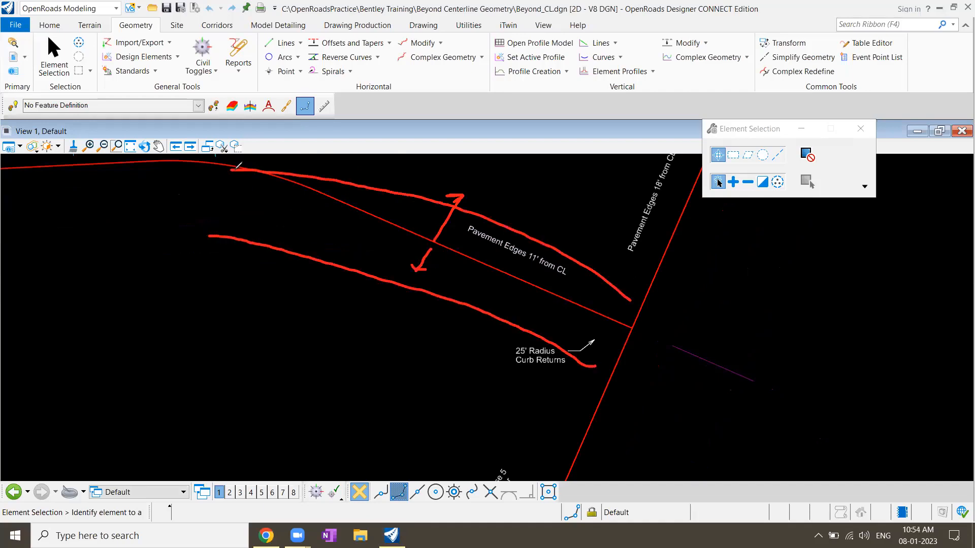
{"action": "left_click", "coordinate": [545, 111]}
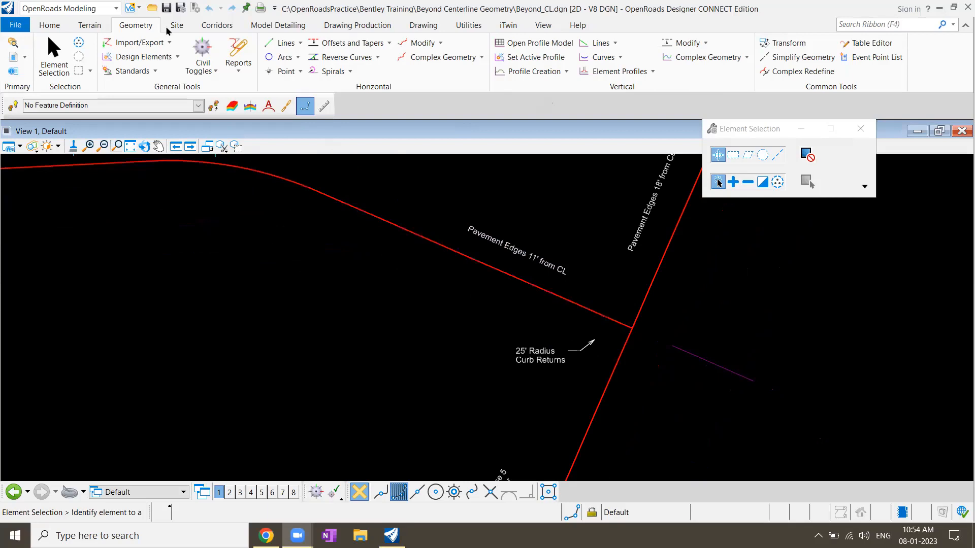
{"action": "left_click", "coordinate": [143, 27]}
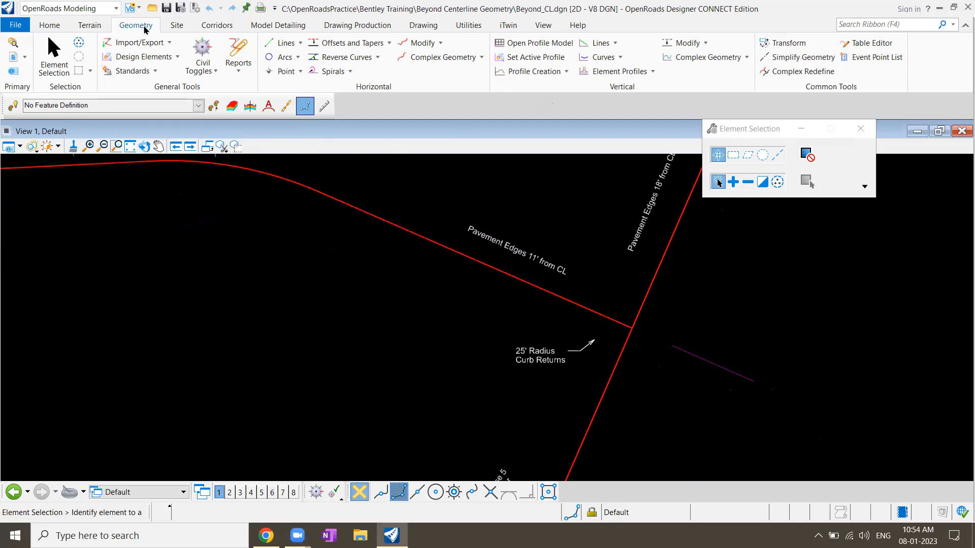
{"action": "left_click", "coordinate": [389, 44]}
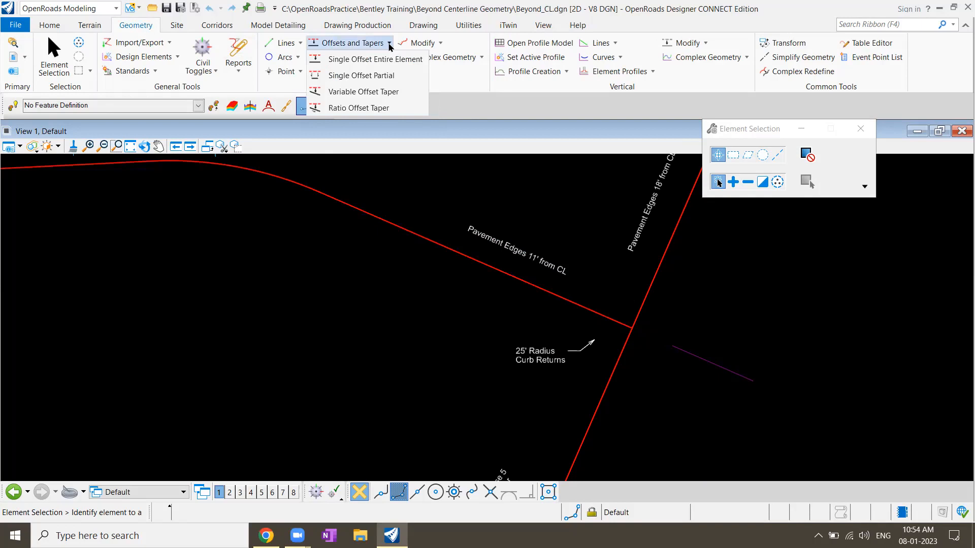
{"action": "left_click", "coordinate": [363, 60]}
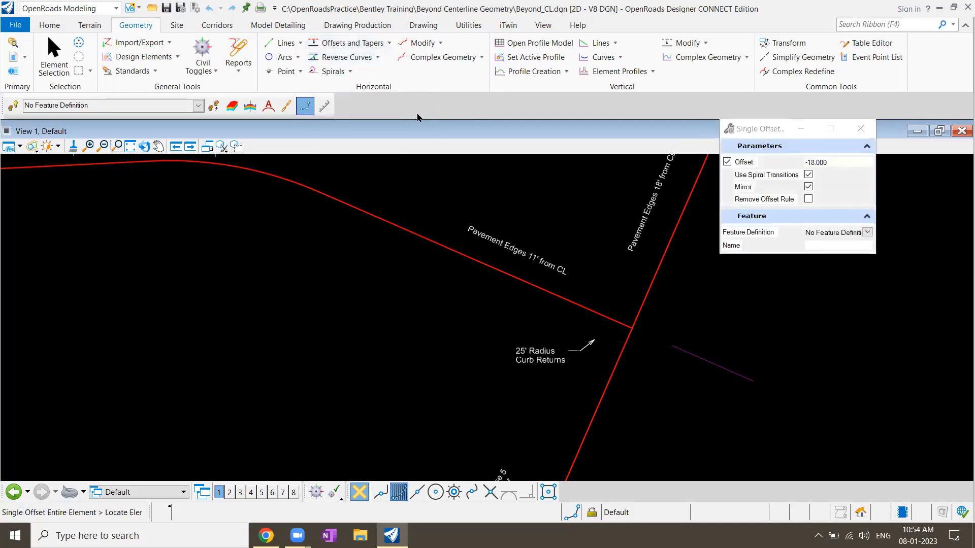
{"action": "left_click_drag", "start_coordinate": [764, 133], "coordinate": [760, 175]}
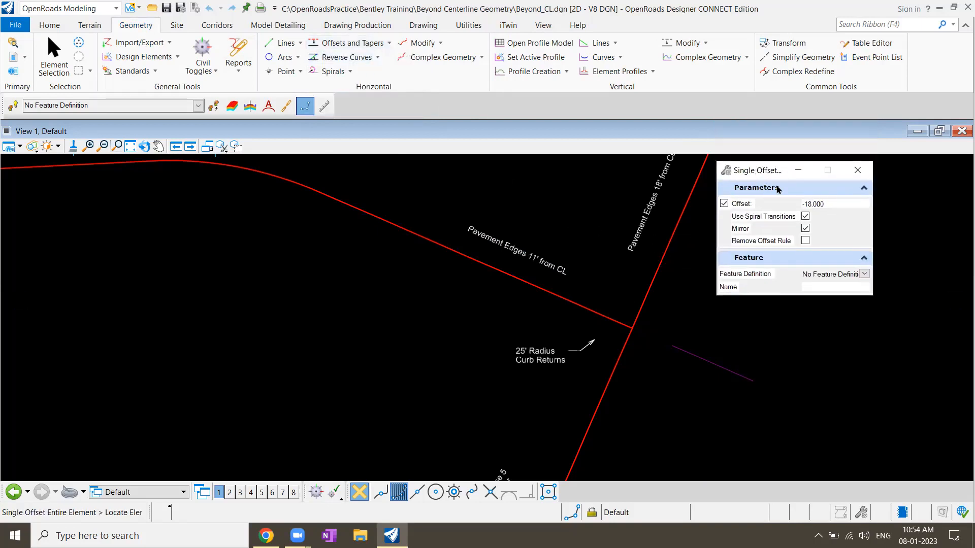
{"action": "left_click", "coordinate": [843, 203]}
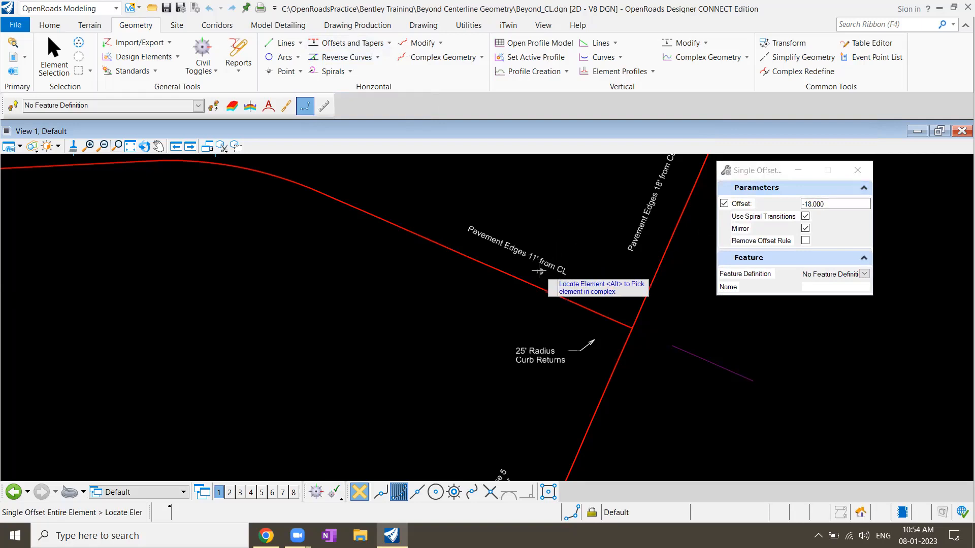
{"action": "left_click", "coordinate": [832, 203]}
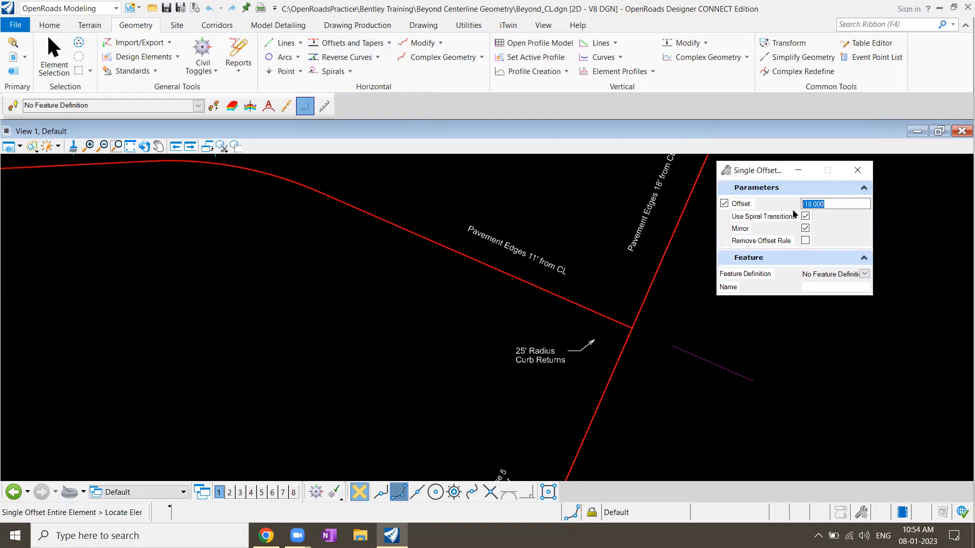
{"action": "type", "text": "11"}
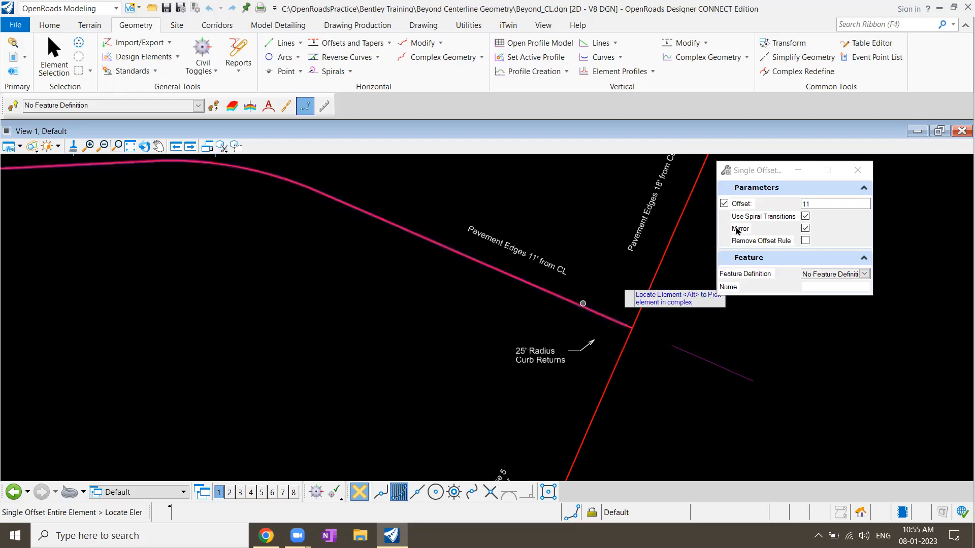
{"action": "left_click", "coordinate": [855, 174]}
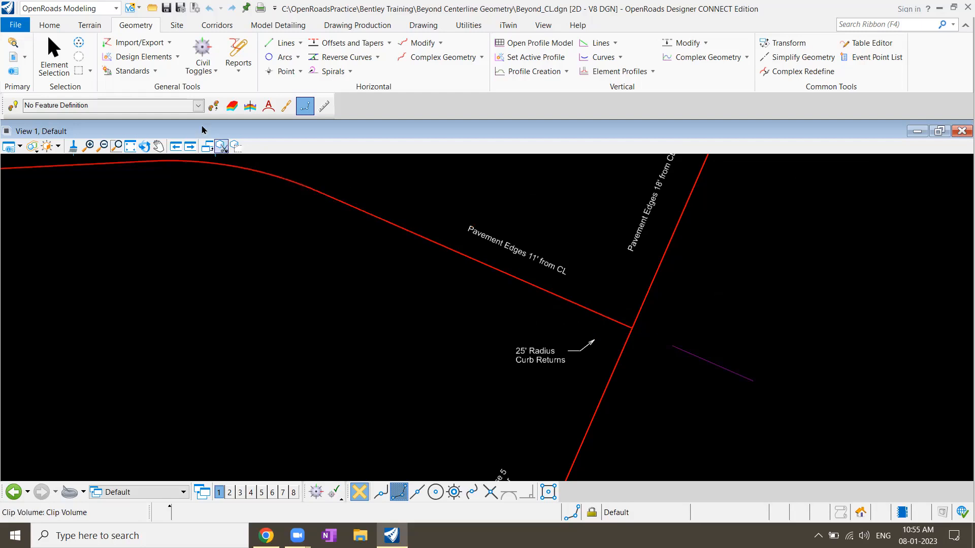
{"action": "left_click", "coordinate": [154, 71]}
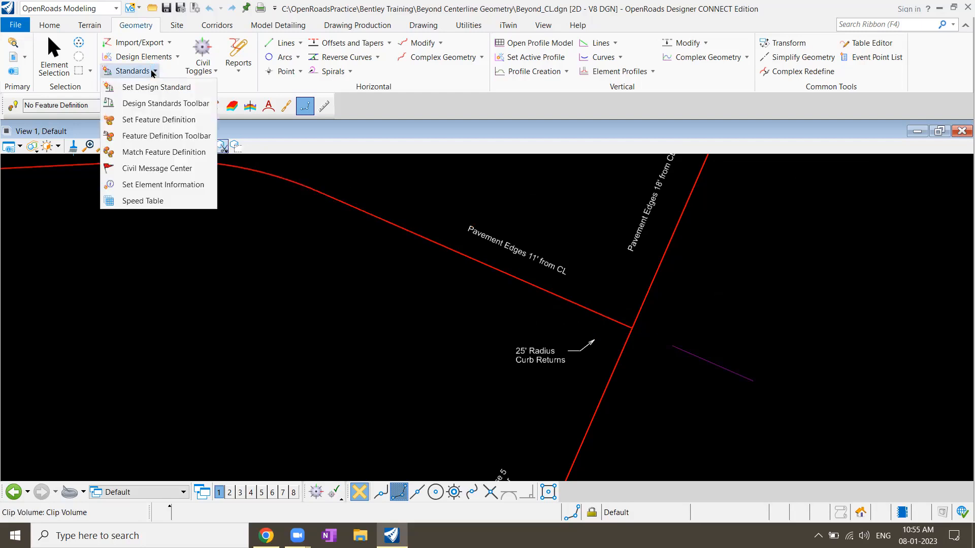
{"action": "left_click", "coordinate": [162, 124]}
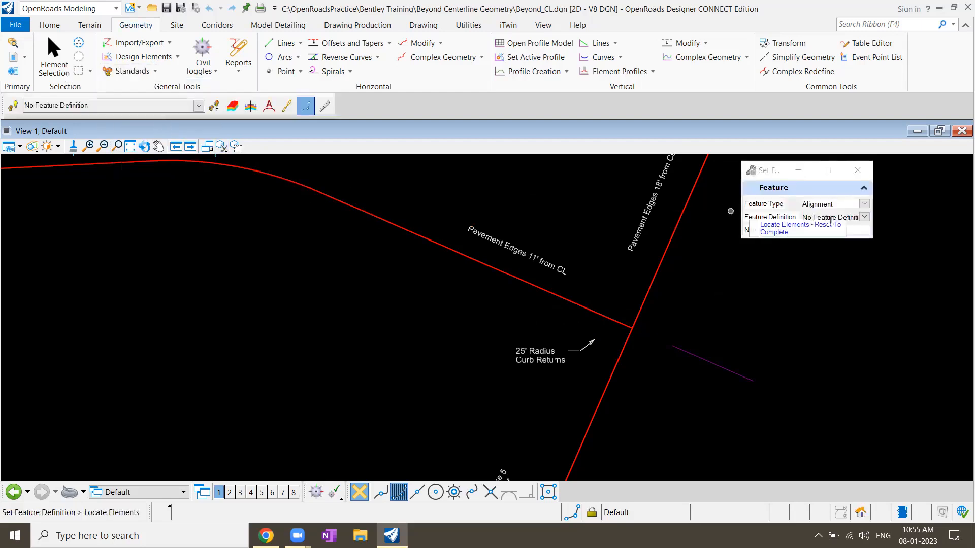
{"action": "left_click_drag", "start_coordinate": [777, 170], "coordinate": [632, 127]}
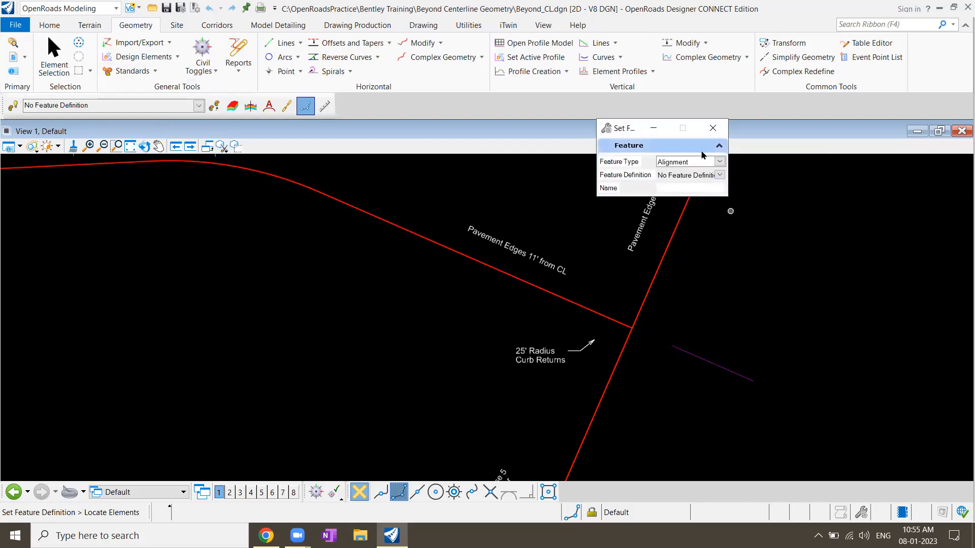
{"action": "left_click", "coordinate": [719, 163]}
{"action": "left_click", "coordinate": [719, 163]}
{"action": "left_click", "coordinate": [719, 163]}
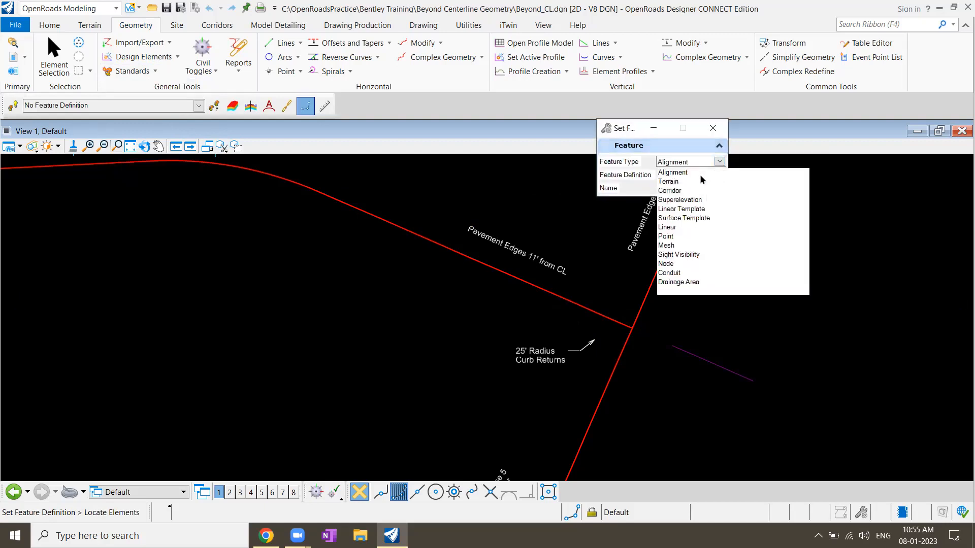
{"action": "left_click", "coordinate": [637, 171]}
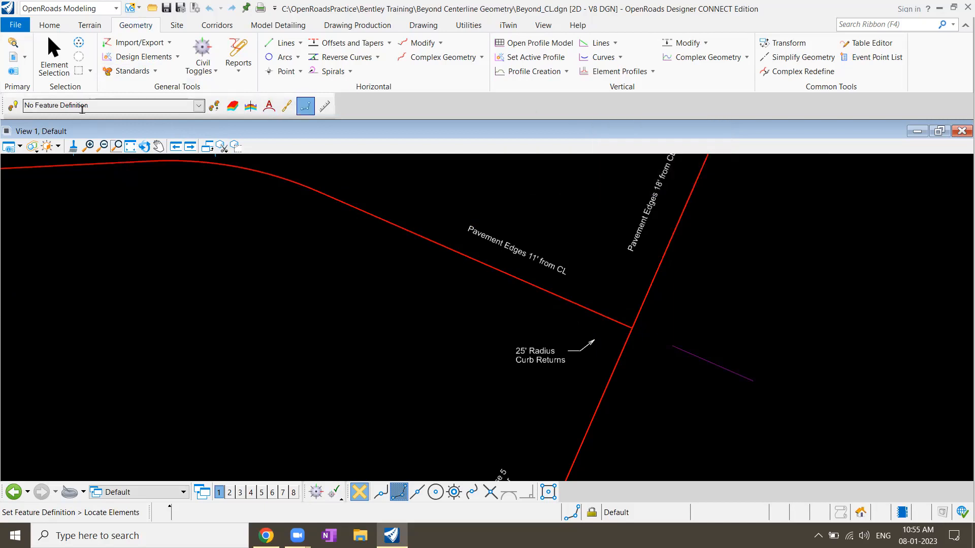
Step: Make Road_EdgeOfPavement from the Linear Pavement group the active feature definition and enable its use for new elements
{"action": "left_click", "coordinate": [196, 103]}
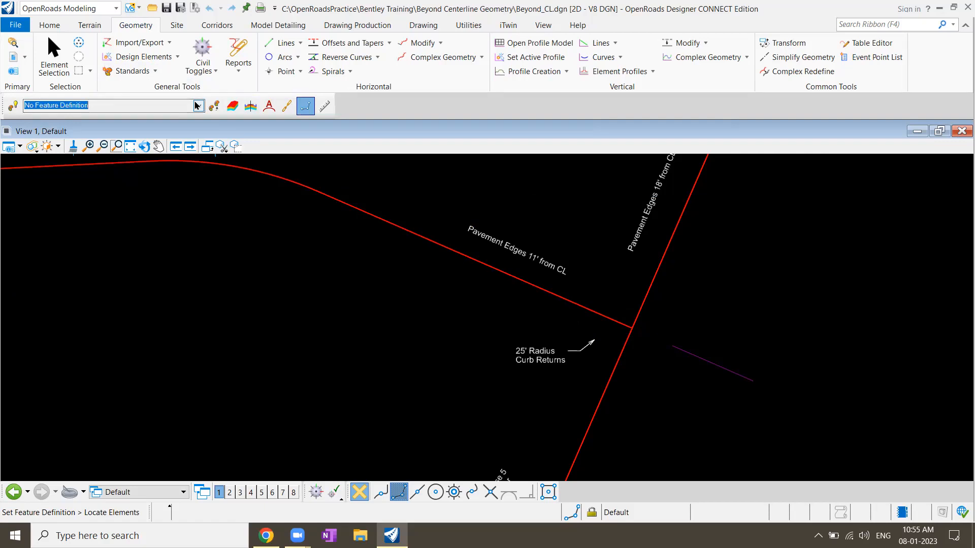
{"action": "left_click", "coordinate": [202, 108]}
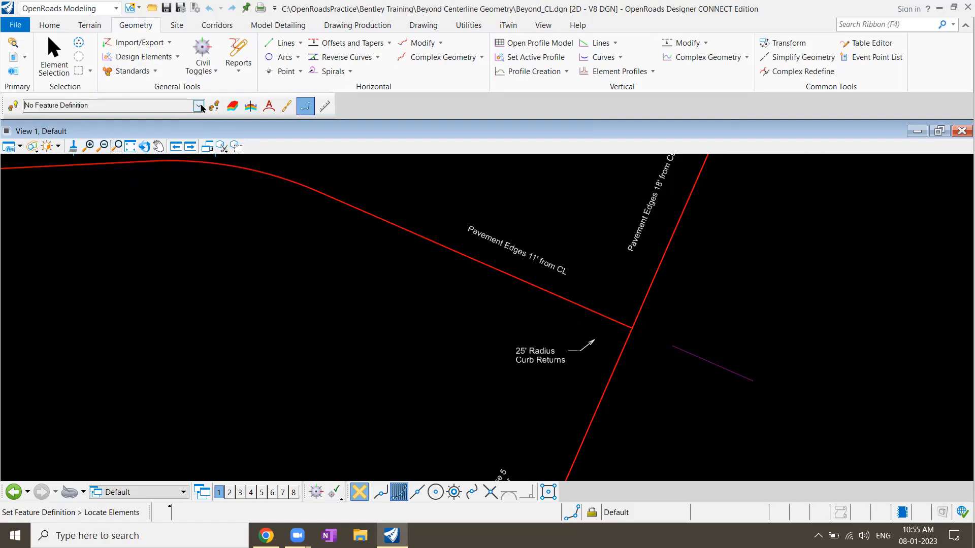
{"action": "left_click", "coordinate": [199, 106]}
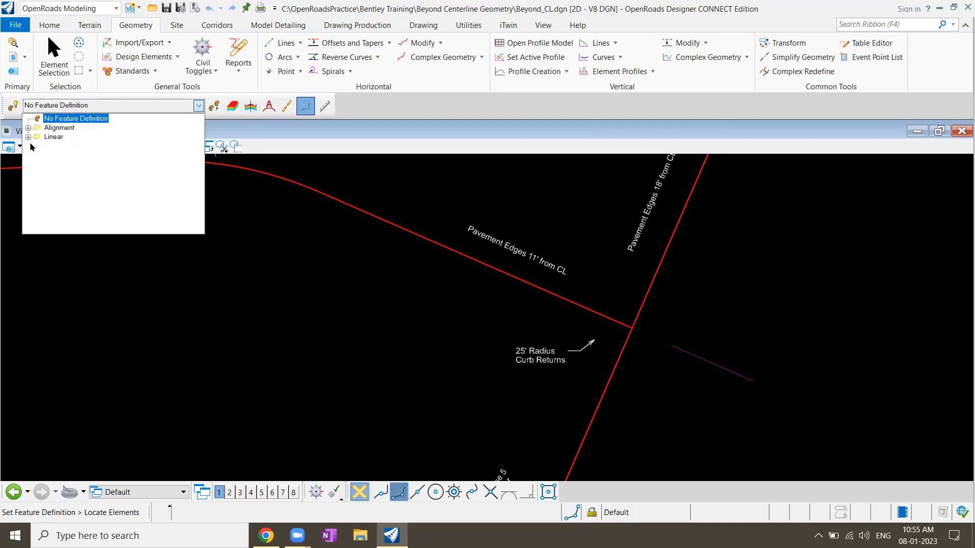
{"action": "left_click", "coordinate": [28, 137]}
{"action": "scroll", "coordinate": [93, 177], "scroll_direction": "down", "scroll_amount": 4}
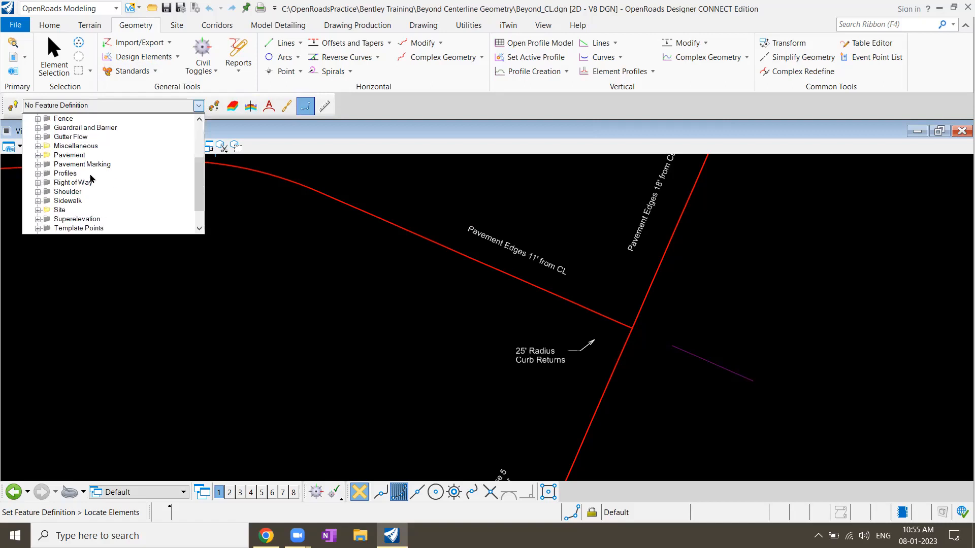
{"action": "scroll", "coordinate": [92, 177], "scroll_direction": "up", "scroll_amount": 3}
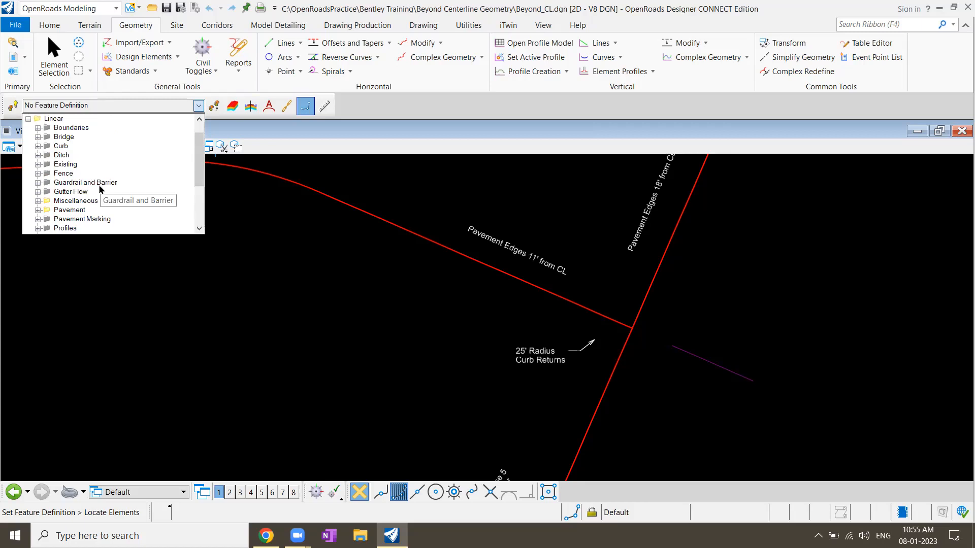
{"action": "left_click", "coordinate": [38, 210]}
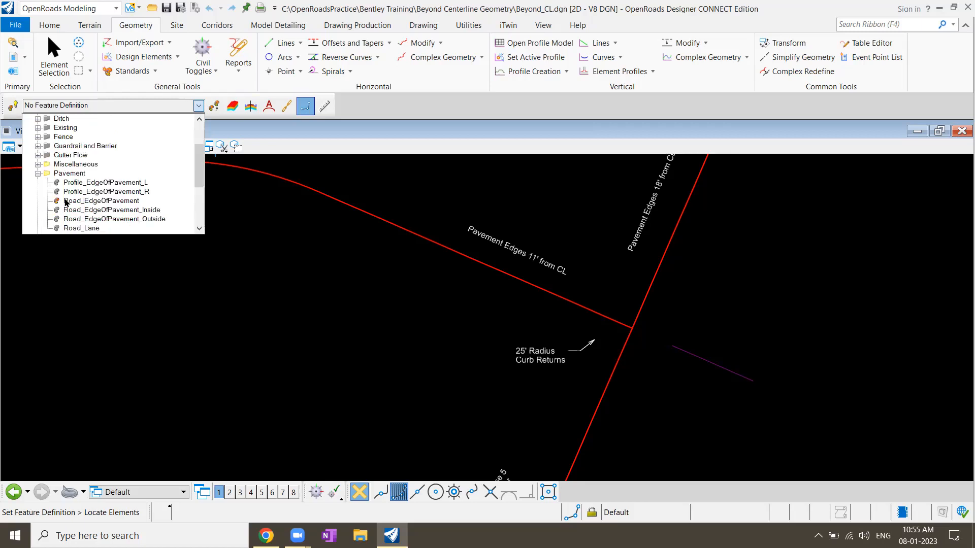
{"action": "left_click", "coordinate": [104, 201]}
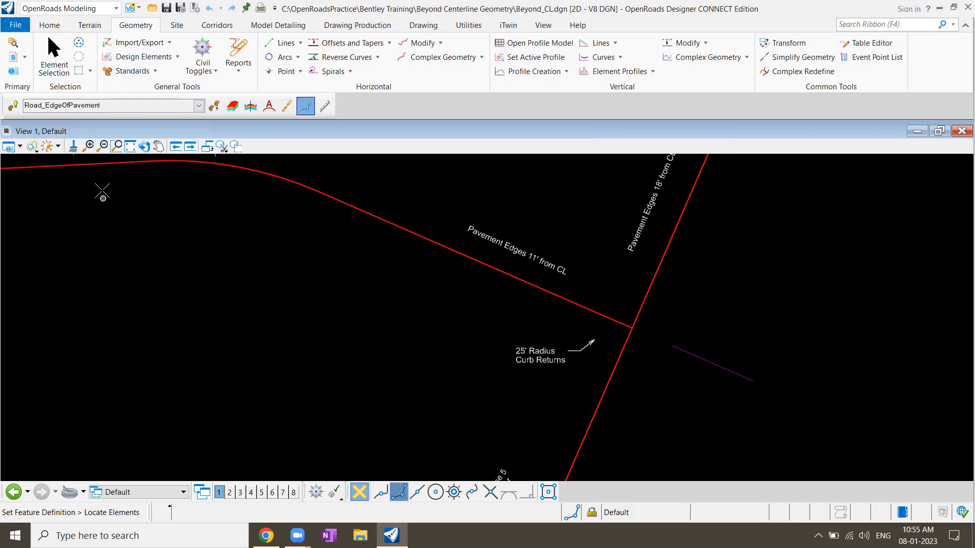
{"action": "left_click", "coordinate": [13, 105]}
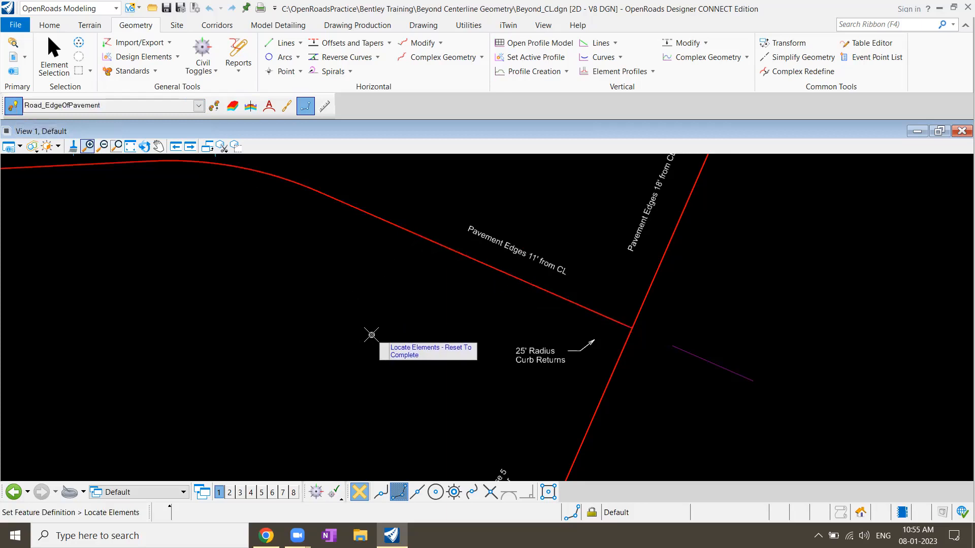
Step: Offset the entire East-WestCt centerline by 11 with Single Offset Entire Element, mirroring it to create pavement edges on both sides
{"action": "left_click", "coordinate": [389, 43]}
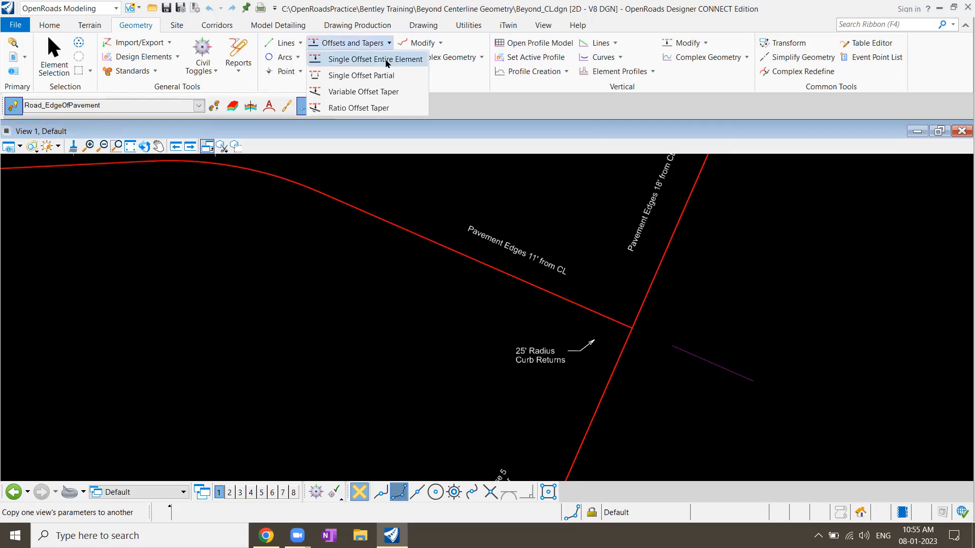
{"action": "left_click", "coordinate": [387, 59]}
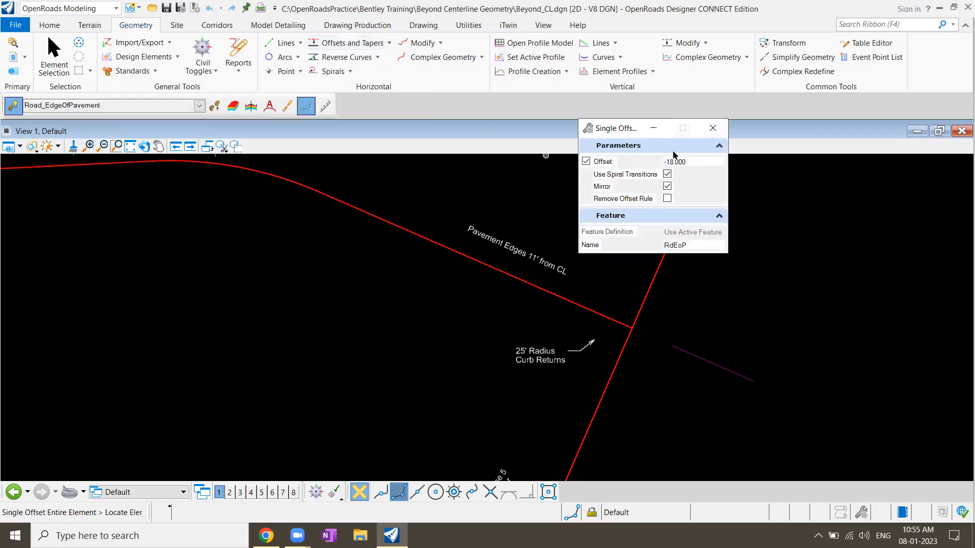
{"action": "left_click", "coordinate": [694, 161]}
{"action": "key", "text": "ctrl+a"}
{"action": "type", "text": "1"}
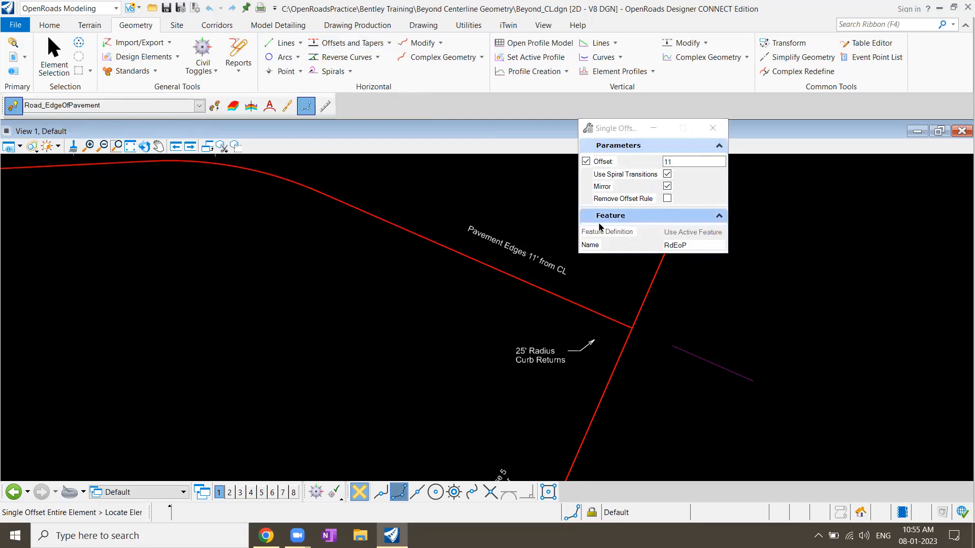
{"action": "left_click", "coordinate": [695, 244]}
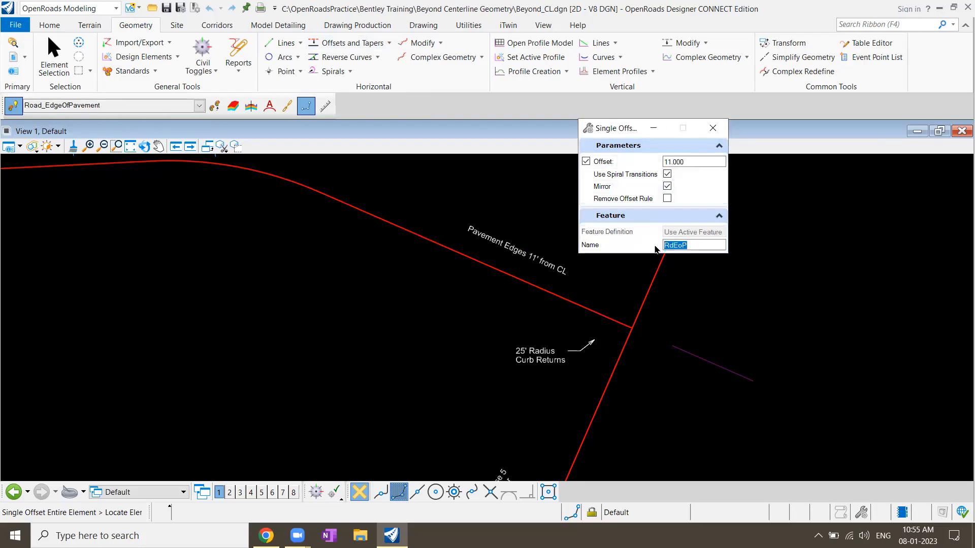
{"action": "left_click_drag", "start_coordinate": [634, 130], "coordinate": [797, 153]}
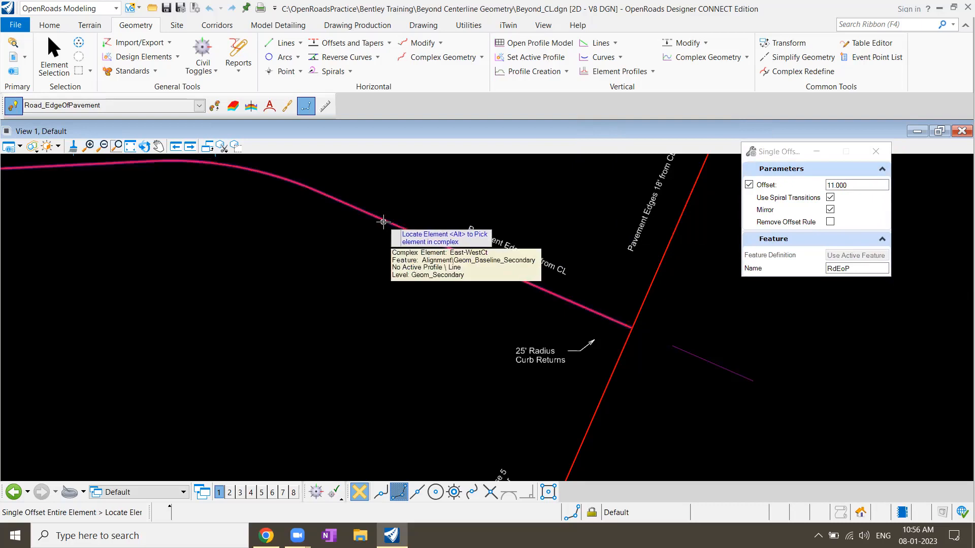
{"action": "scroll", "coordinate": [383, 221], "scroll_direction": "down", "scroll_amount": 3}
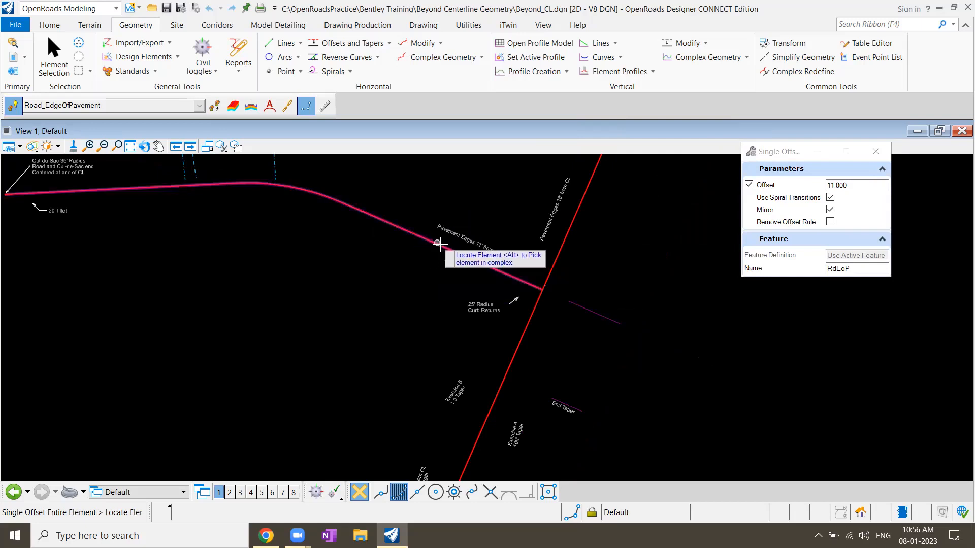
{"action": "left_click", "coordinate": [367, 212]}
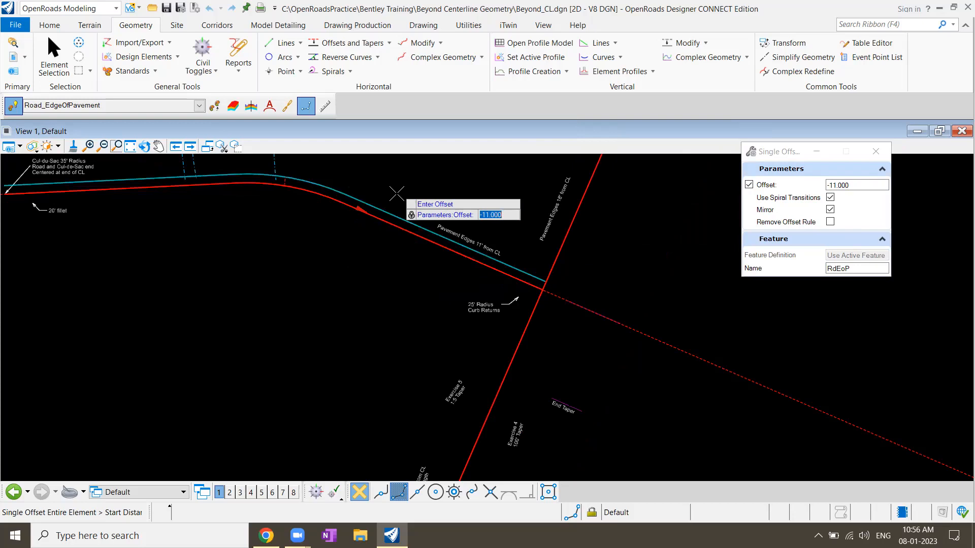
{"action": "left_click", "coordinate": [366, 243]}
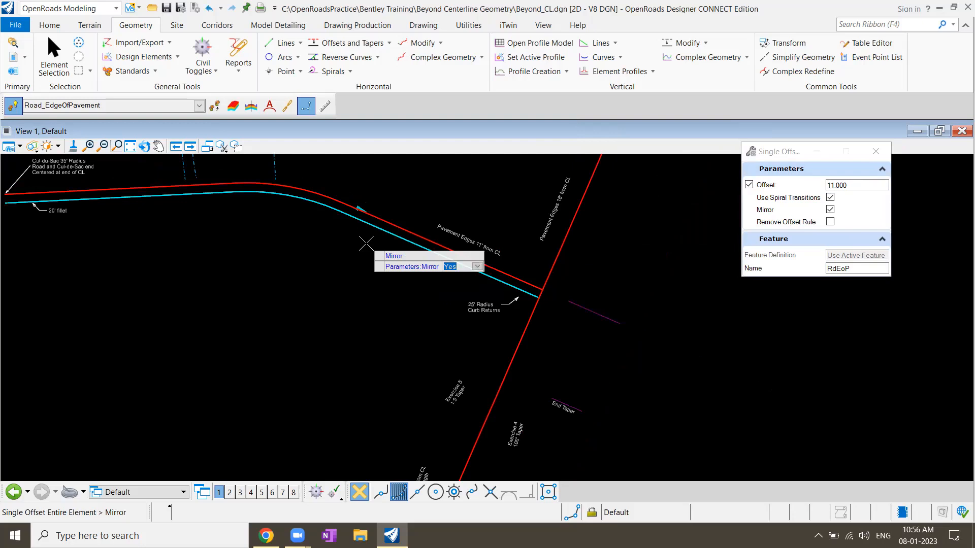
{"action": "left_click", "coordinate": [366, 243]}
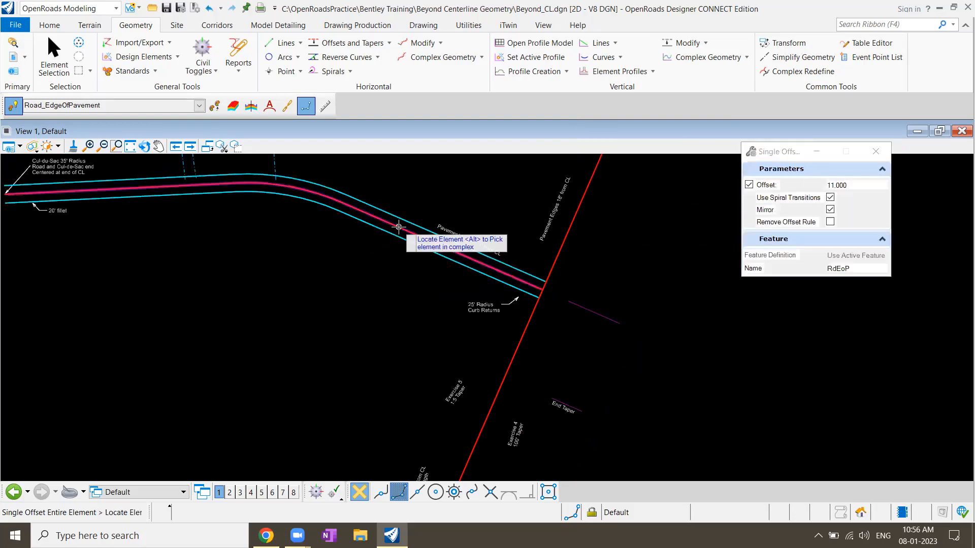
{"action": "left_click", "coordinate": [53, 56]}
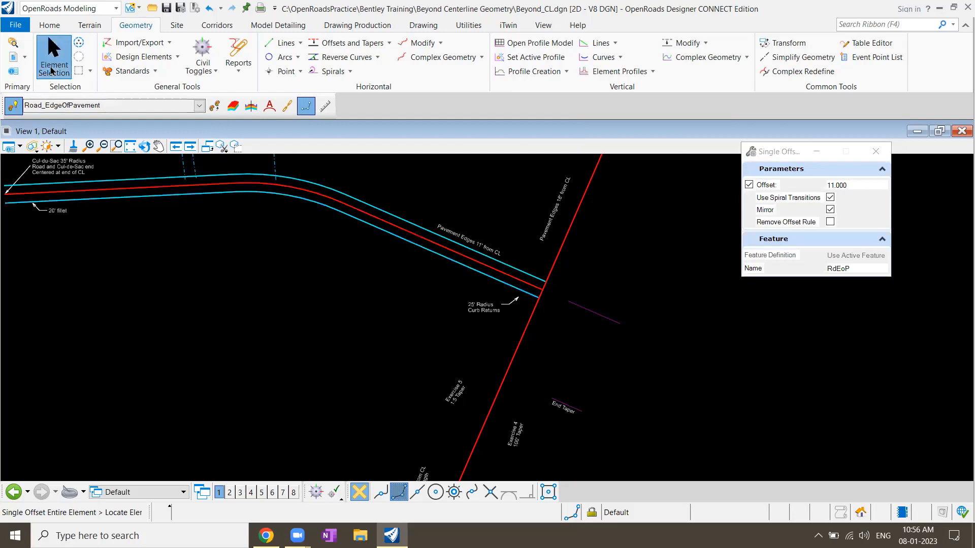
Step: Examine the new pavement edge on the south side of the East-WestCt centerline and its offset along the curve
{"action": "scroll", "coordinate": [404, 187], "scroll_direction": "up", "scroll_amount": 3}
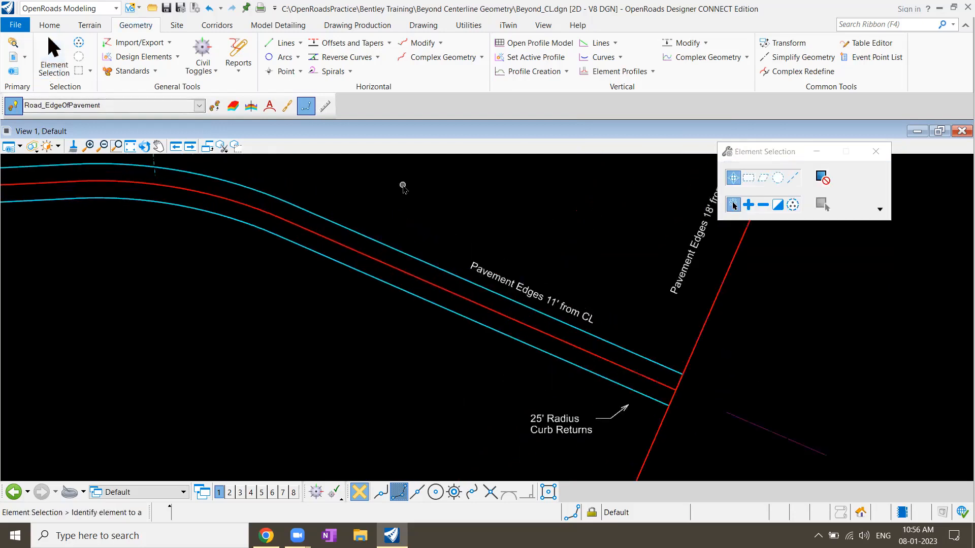
{"action": "scroll", "coordinate": [429, 289], "scroll_direction": "up", "scroll_amount": 3}
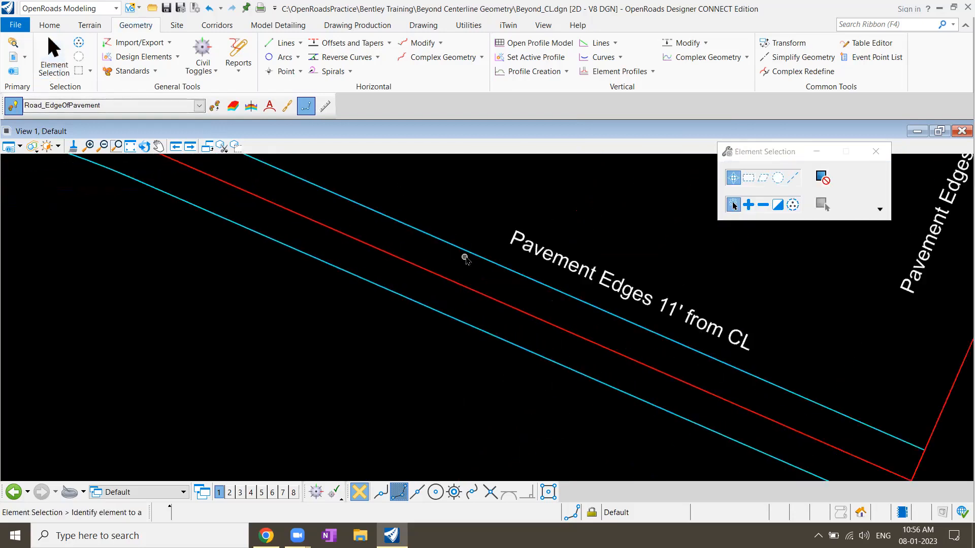
{"action": "left_click", "coordinate": [473, 253]}
{"action": "left_click", "coordinate": [426, 324]}
{"action": "left_click", "coordinate": [416, 300]}
{"action": "scroll", "coordinate": [415, 300], "scroll_direction": "down", "scroll_amount": 2}
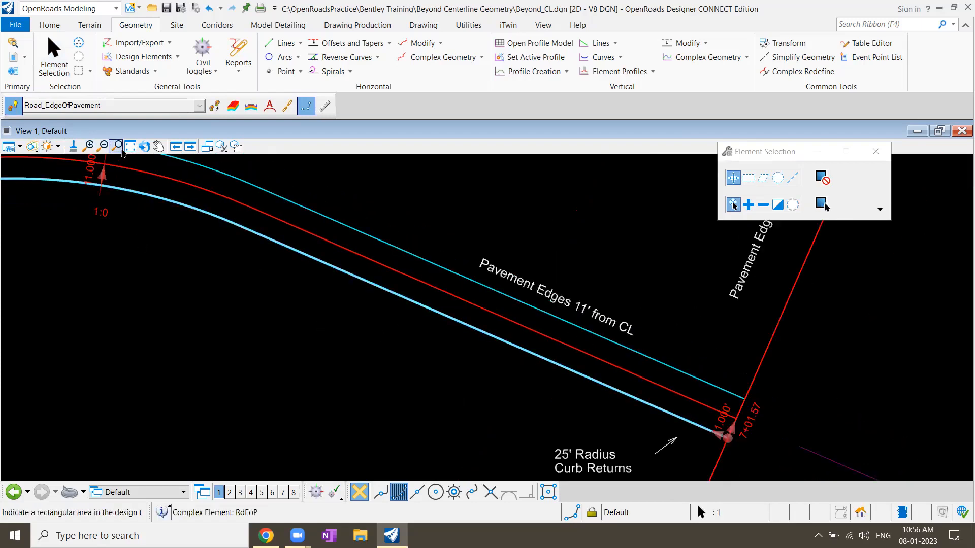
{"action": "left_click", "coordinate": [159, 146]}
{"action": "left_click_drag", "start_coordinate": [151, 222], "coordinate": [244, 348]}
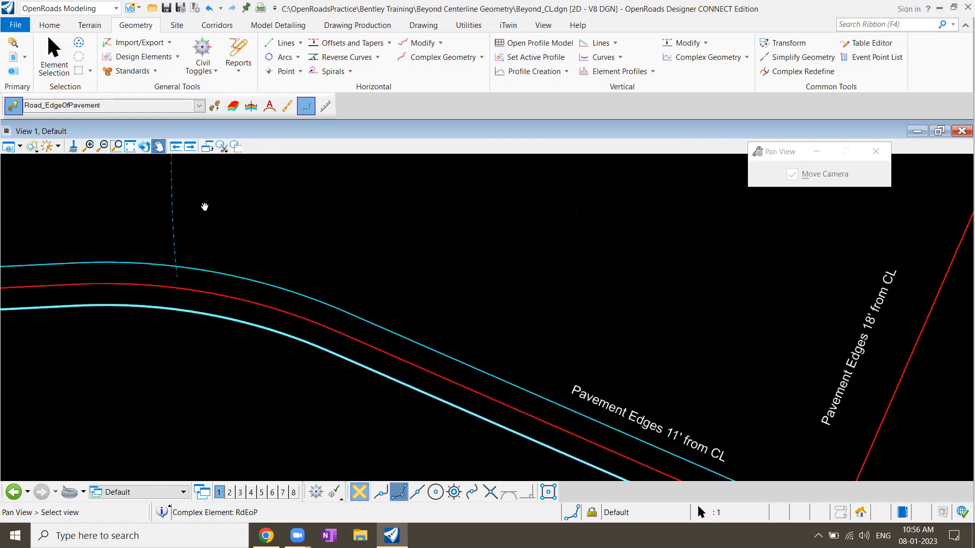
{"action": "left_click", "coordinate": [56, 59]}
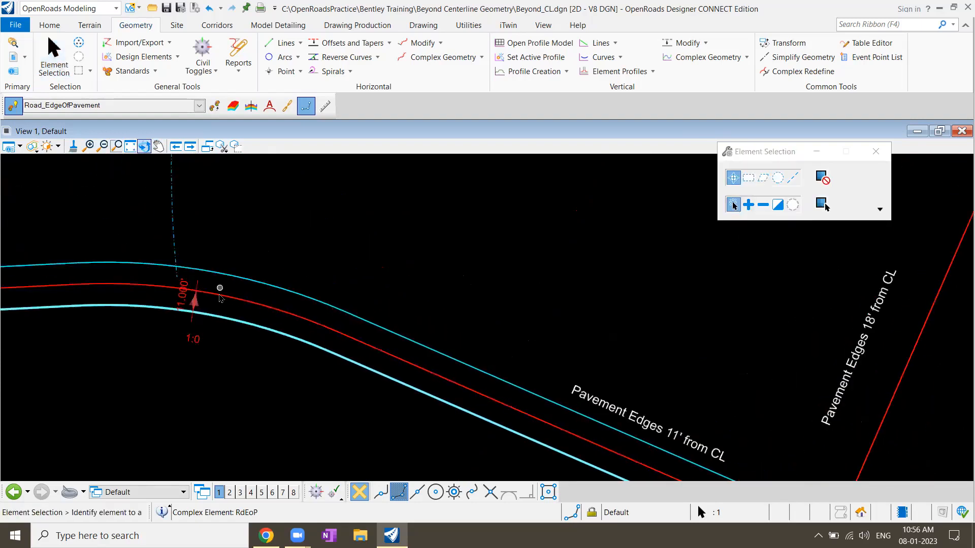
Step: Move the north pavement edge of East-WestCt outward to an offset of about 24.7' from the centerline
{"action": "left_click", "coordinate": [214, 272]}
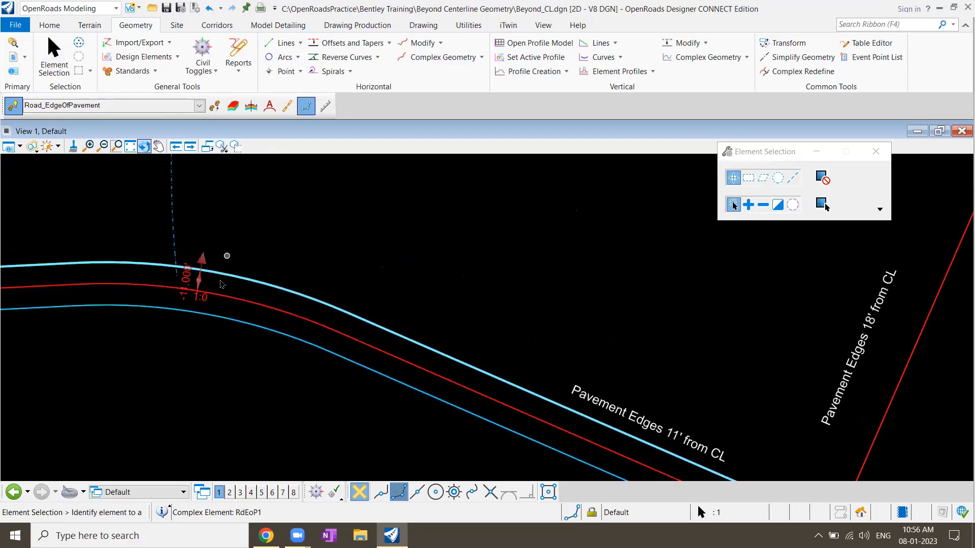
{"action": "left_click_drag", "start_coordinate": [202, 260], "coordinate": [207, 234]}
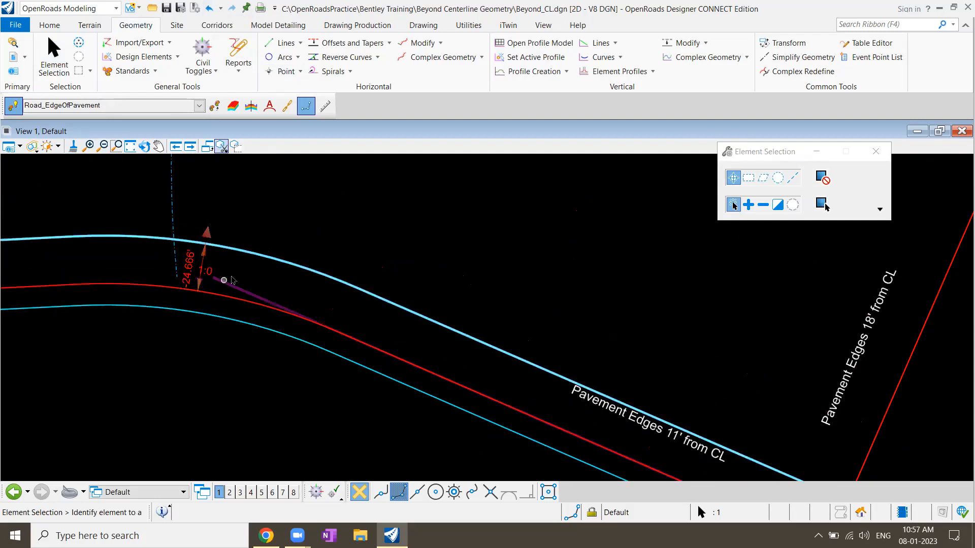
{"action": "left_click", "coordinate": [306, 323]}
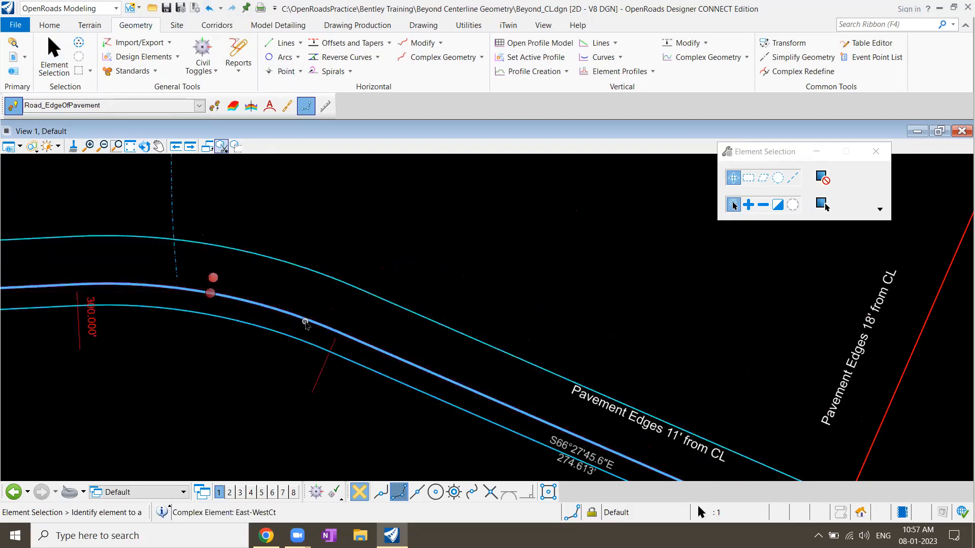
{"action": "left_click", "coordinate": [231, 247]}
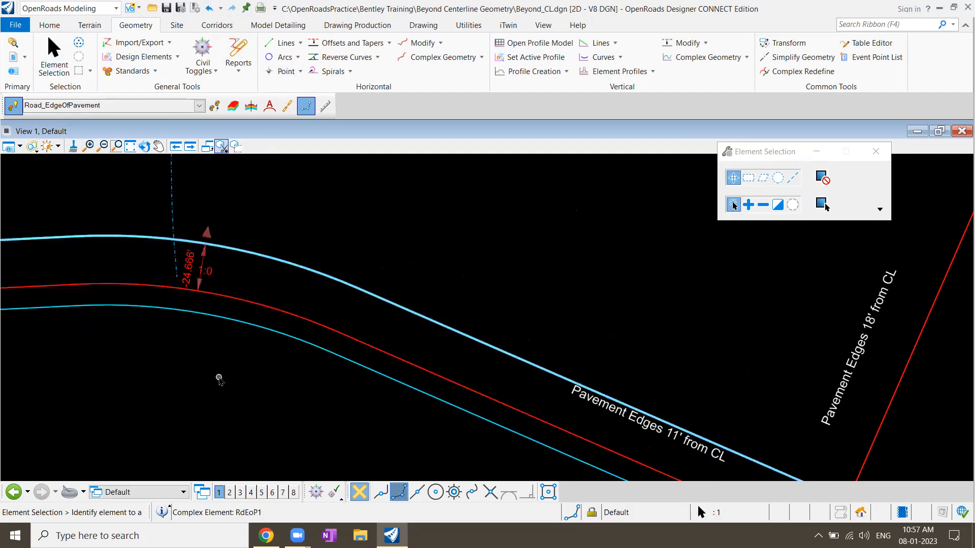
Step: Set the north pavement edge's offset from the East-WestCt centerline to -11'
{"action": "left_click", "coordinate": [187, 273]}
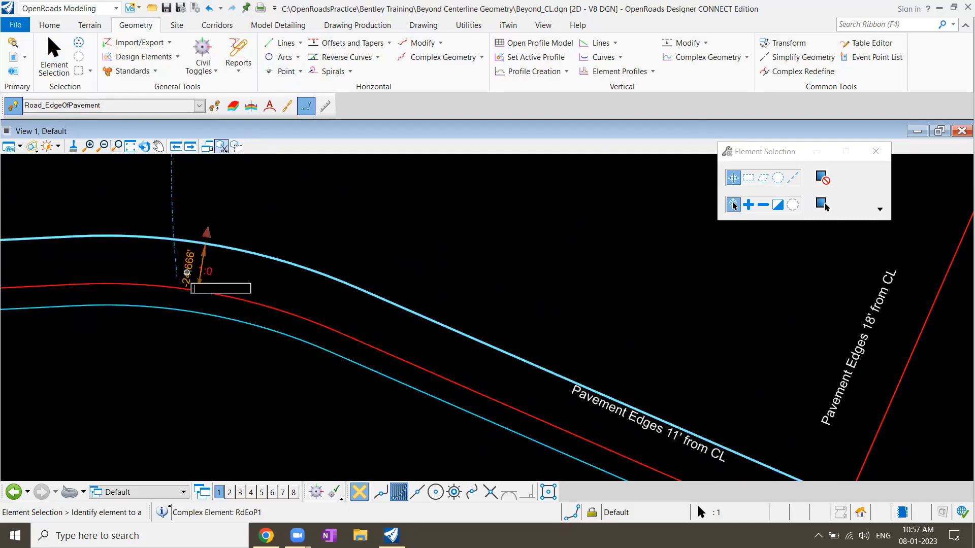
{"action": "type", "text": "-1"}
{"action": "key", "text": "Return"}
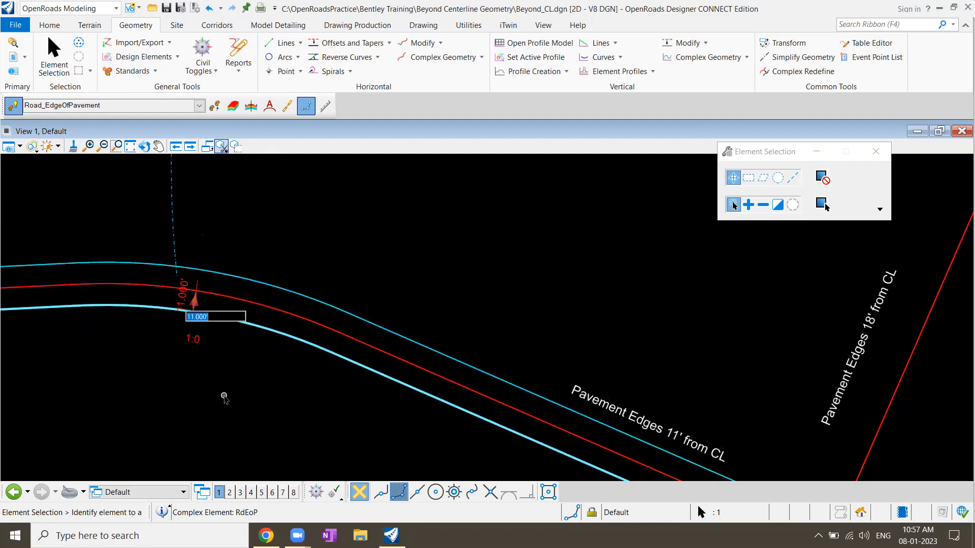
{"action": "left_click", "coordinate": [223, 395]}
{"action": "scroll", "coordinate": [210, 354], "scroll_direction": "down", "scroll_amount": 5}
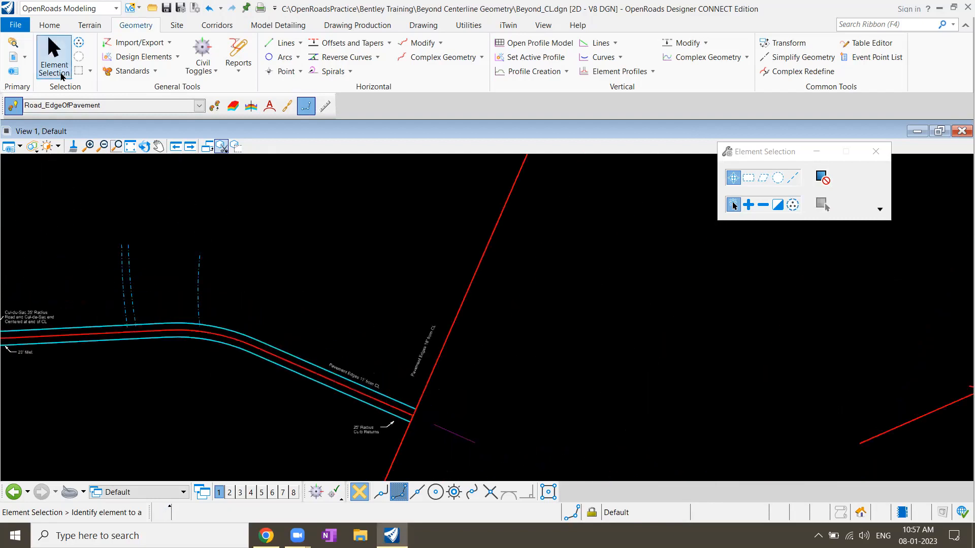
{"action": "left_click", "coordinate": [144, 147]}
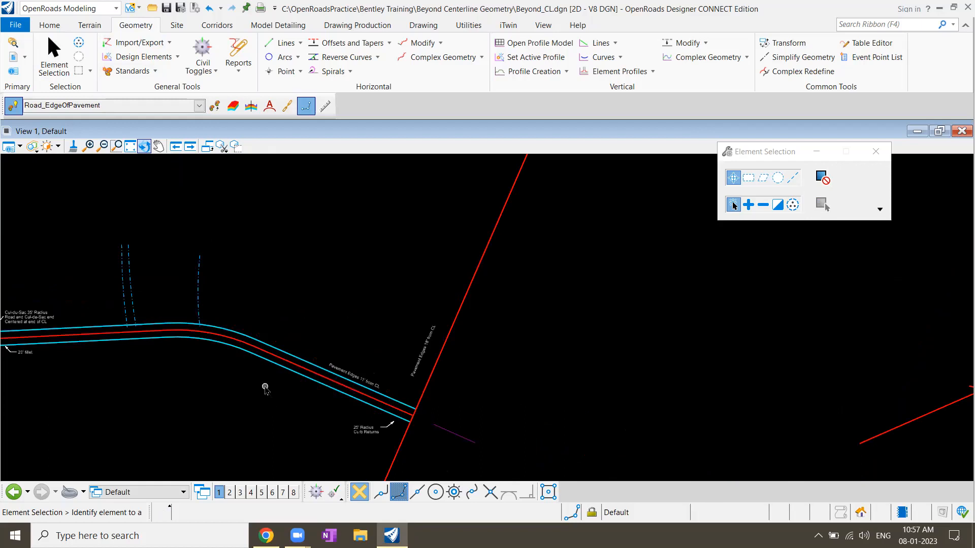
{"action": "scroll", "coordinate": [396, 446], "scroll_direction": "up", "scroll_amount": 4}
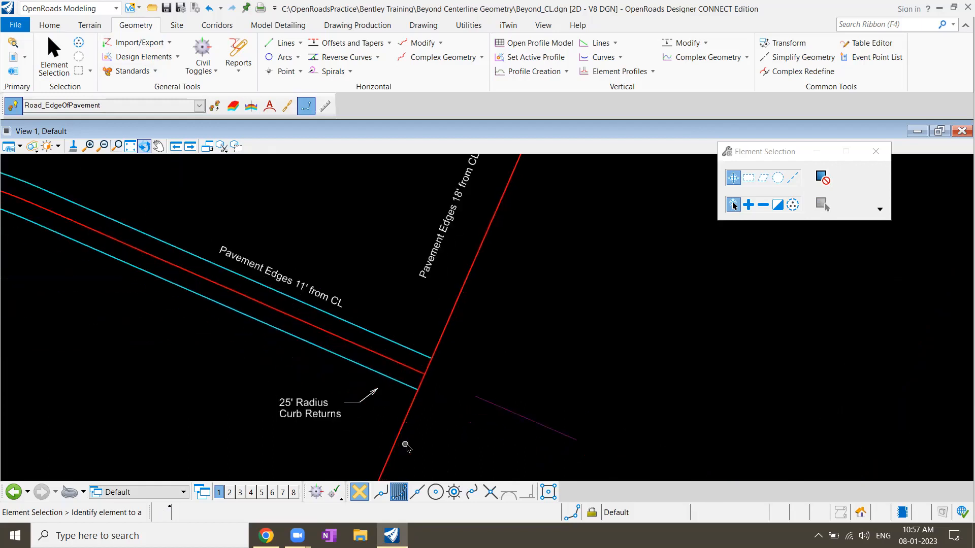
{"action": "left_click", "coordinate": [159, 146]}
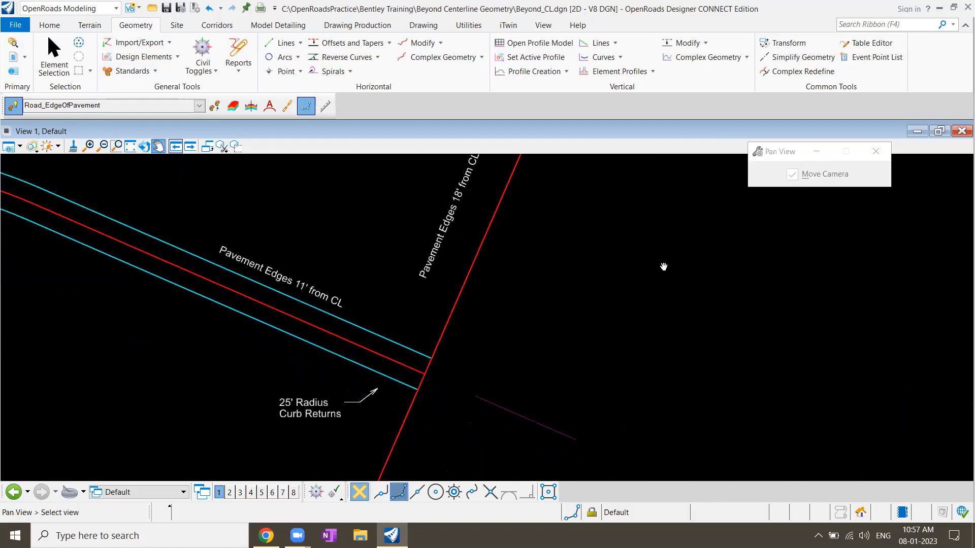
{"action": "left_click_drag", "start_coordinate": [663, 267], "coordinate": [611, 352]}
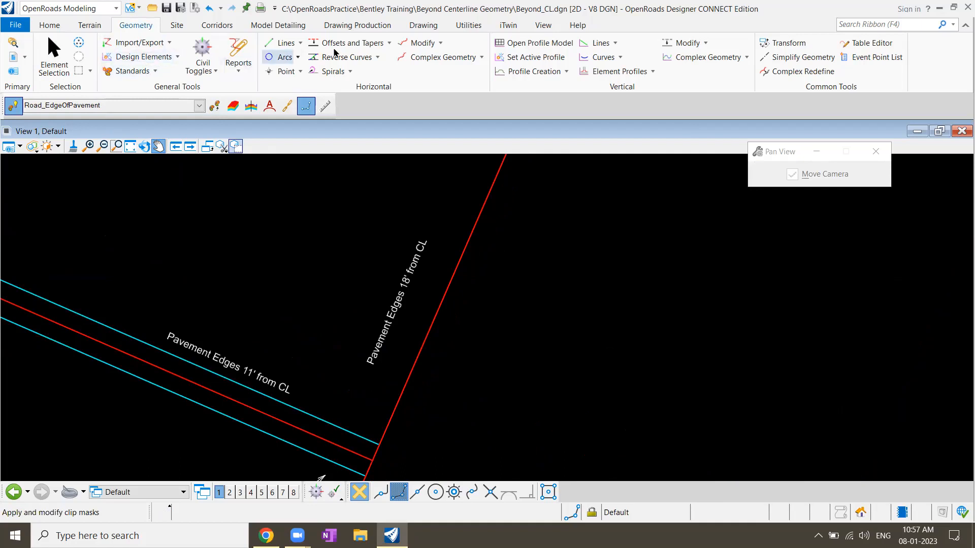
{"action": "left_click", "coordinate": [386, 43]}
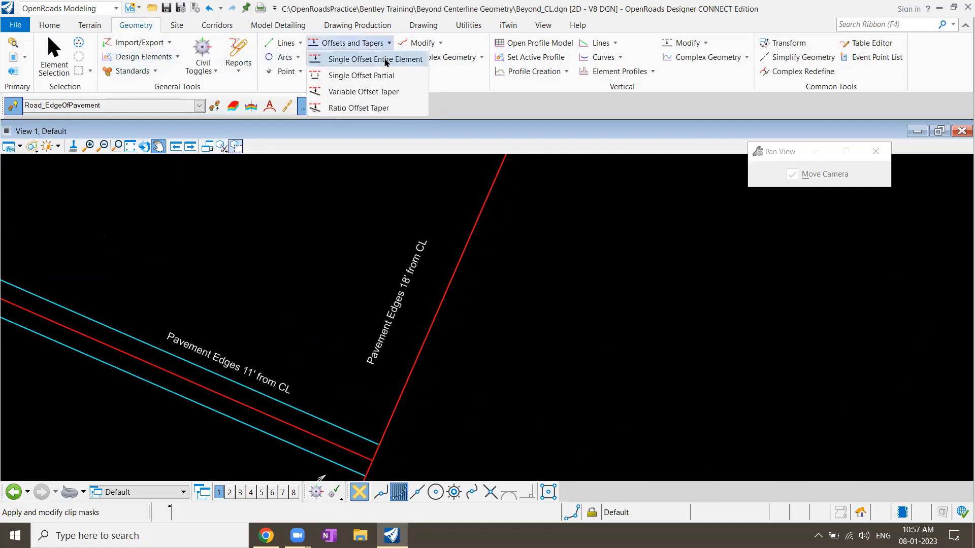
{"action": "left_click", "coordinate": [376, 60]}
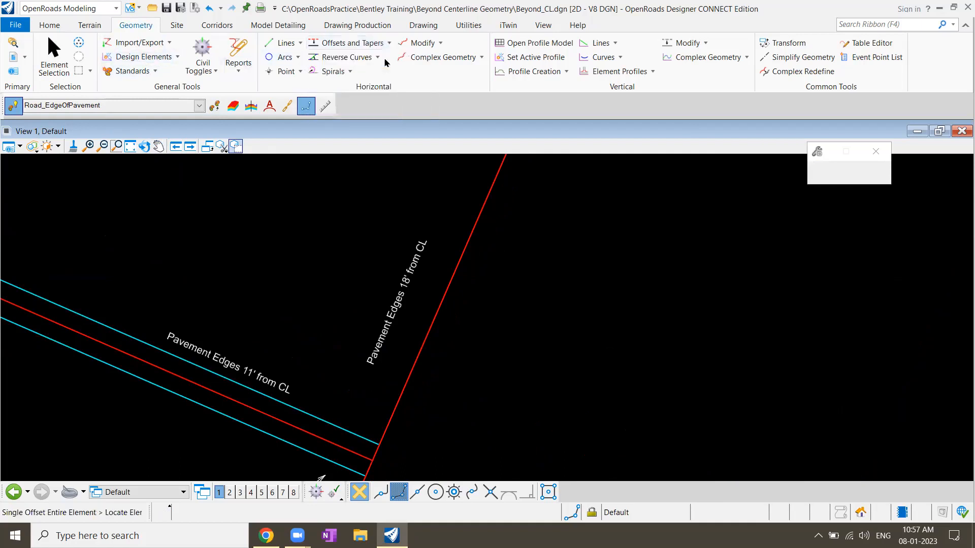
{"action": "left_click", "coordinate": [452, 270]}
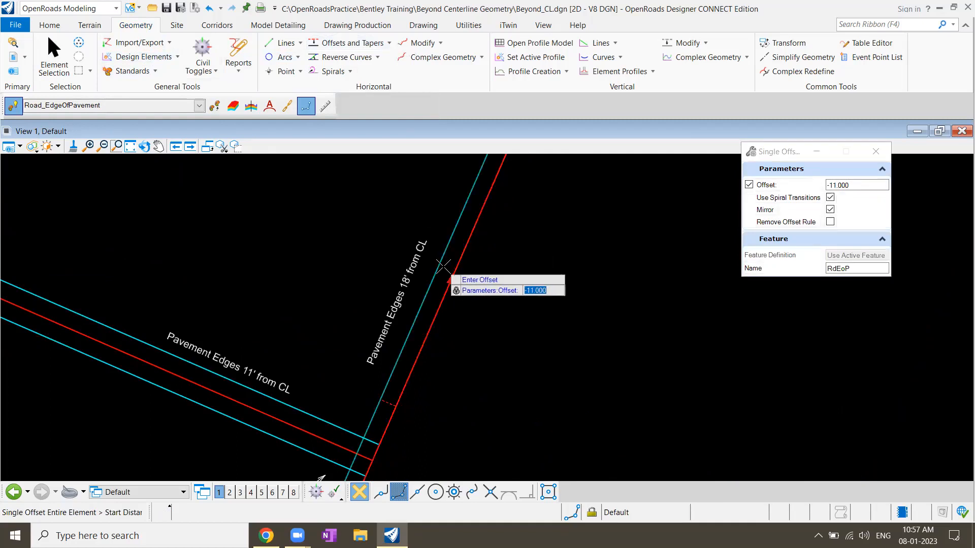
{"action": "type", "text": "1"}
{"action": "left_click_drag", "start_coordinate": [852, 185], "coordinate": [800, 193]}
{"action": "type", "text": "18"}
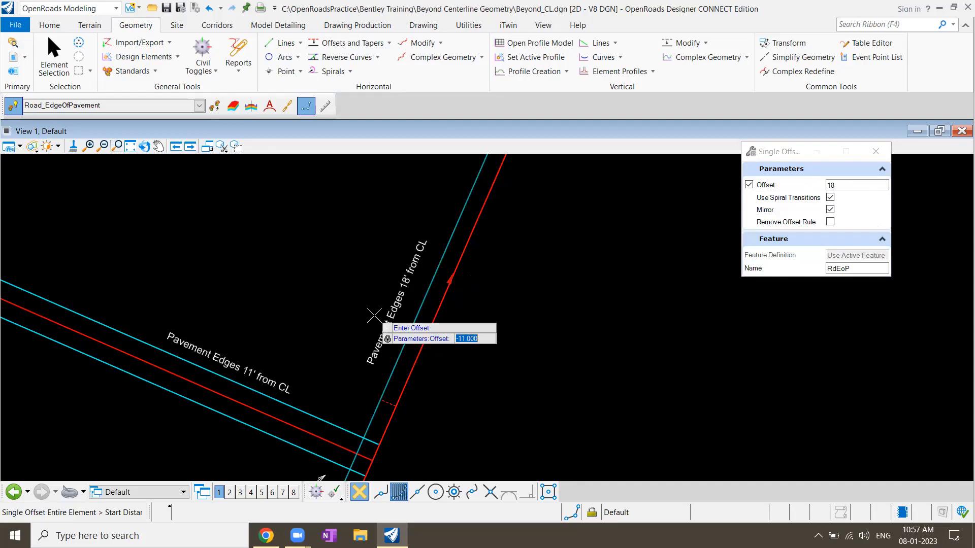
{"action": "key", "text": "Escape"}
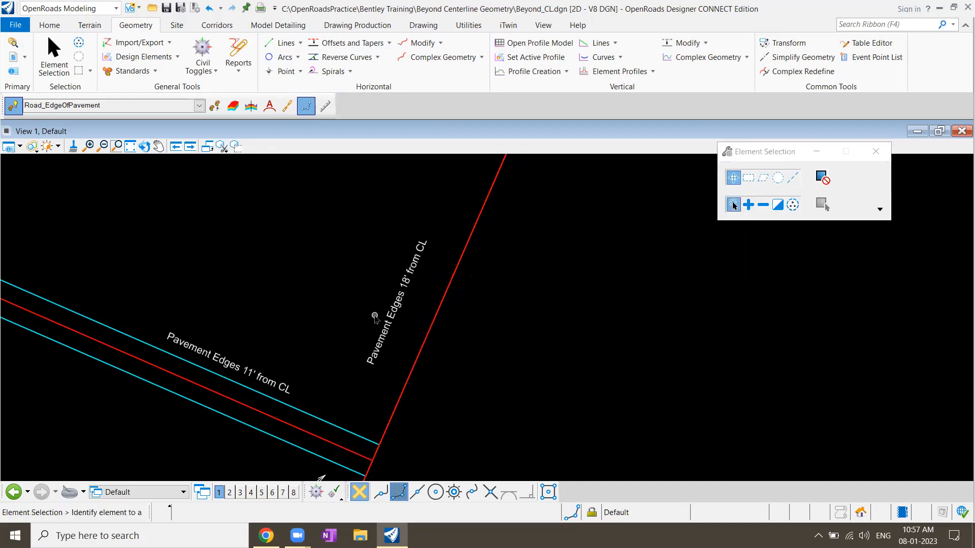
Step: Offset the entire north-south road centerline by 18 with Single Offset Entire Element, mirroring it to create pavement edges on both sides
{"action": "left_click", "coordinate": [389, 44]}
{"action": "left_click", "coordinate": [388, 86]}
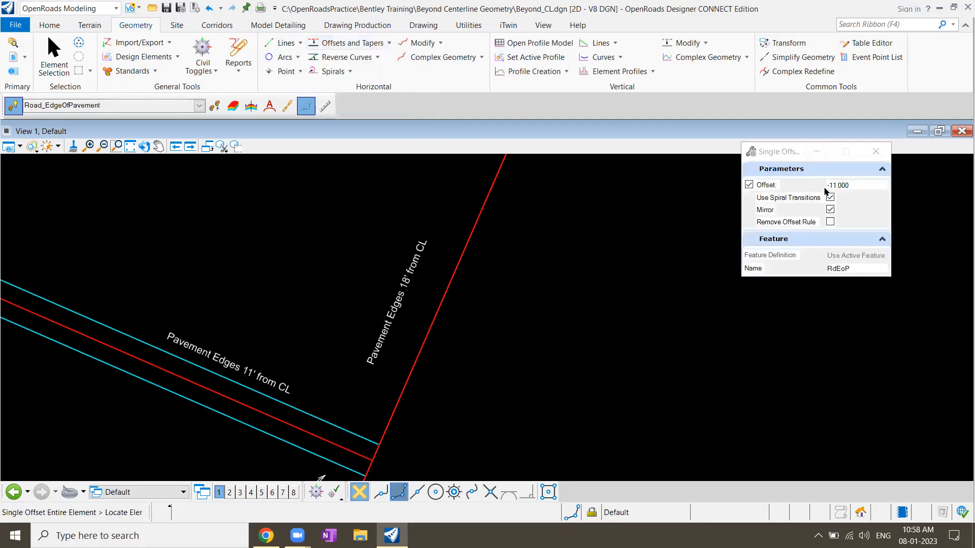
{"action": "left_click", "coordinate": [820, 186]}
{"action": "type", "text": "18"}
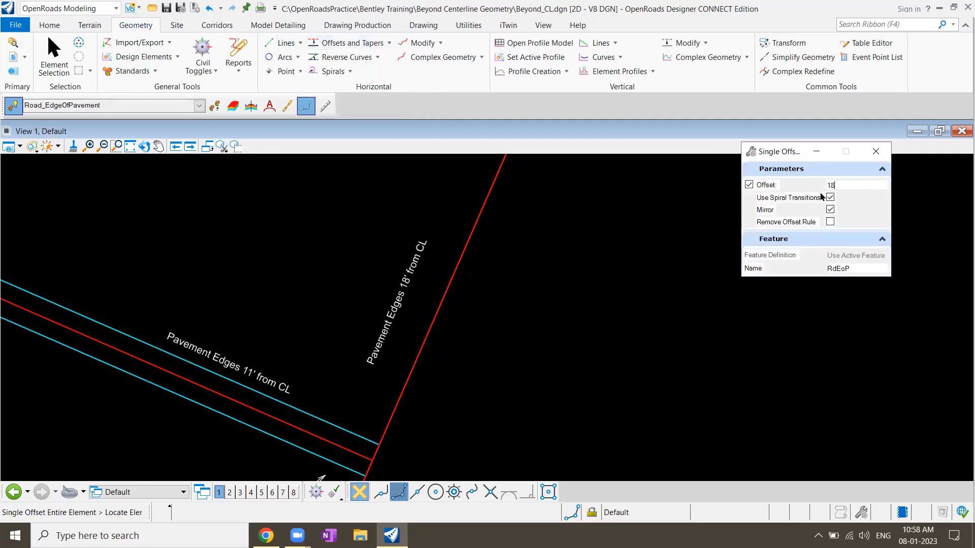
{"action": "left_click", "coordinate": [868, 268]}
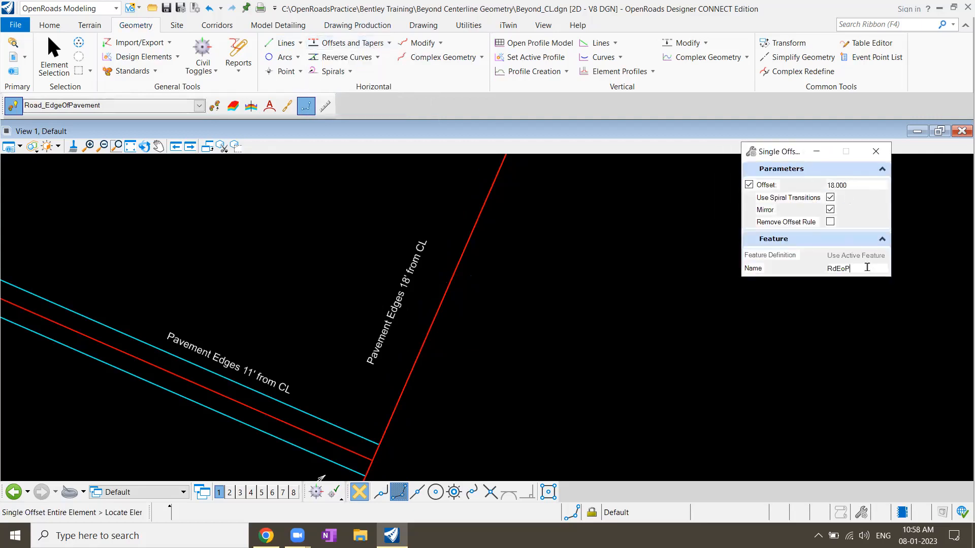
{"action": "left_click", "coordinate": [431, 322]}
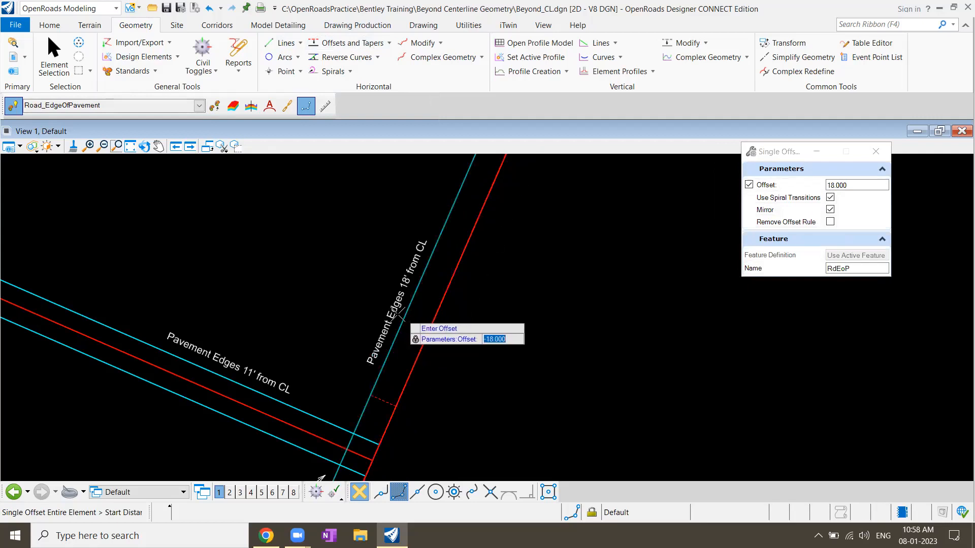
{"action": "left_click", "coordinate": [374, 306]}
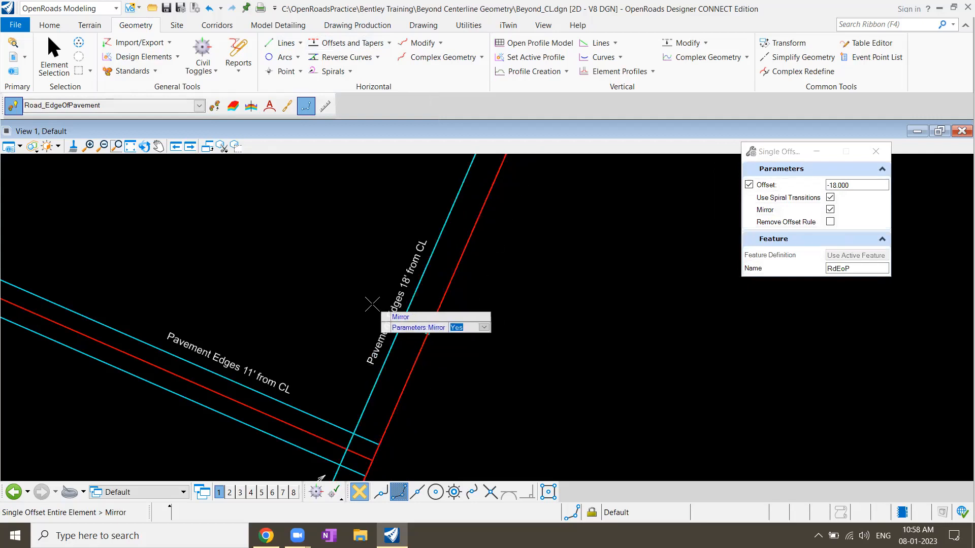
{"action": "left_click", "coordinate": [371, 304]}
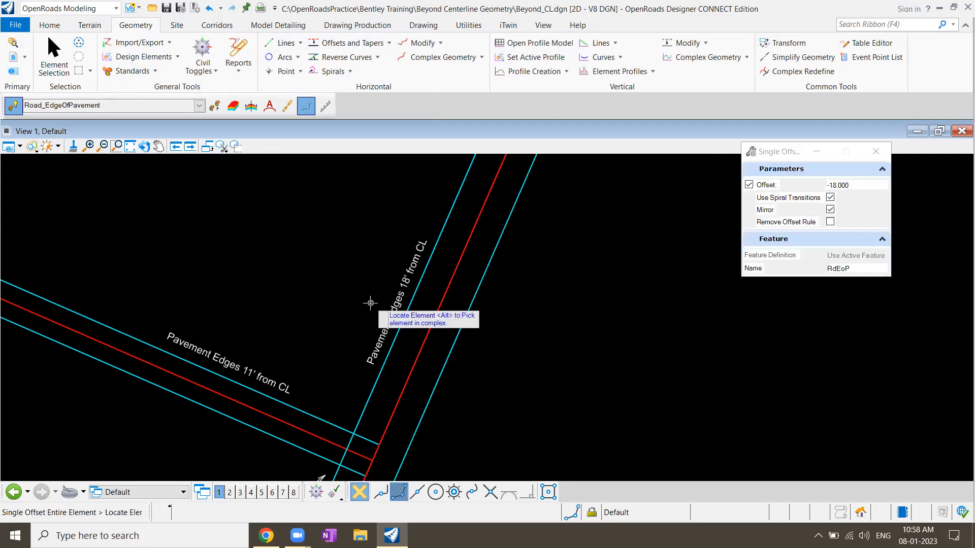
Step: Leave the offset command and set an undo mark at the current state of the drawing
{"action": "scroll", "coordinate": [370, 303], "scroll_direction": "down", "scroll_amount": 4}
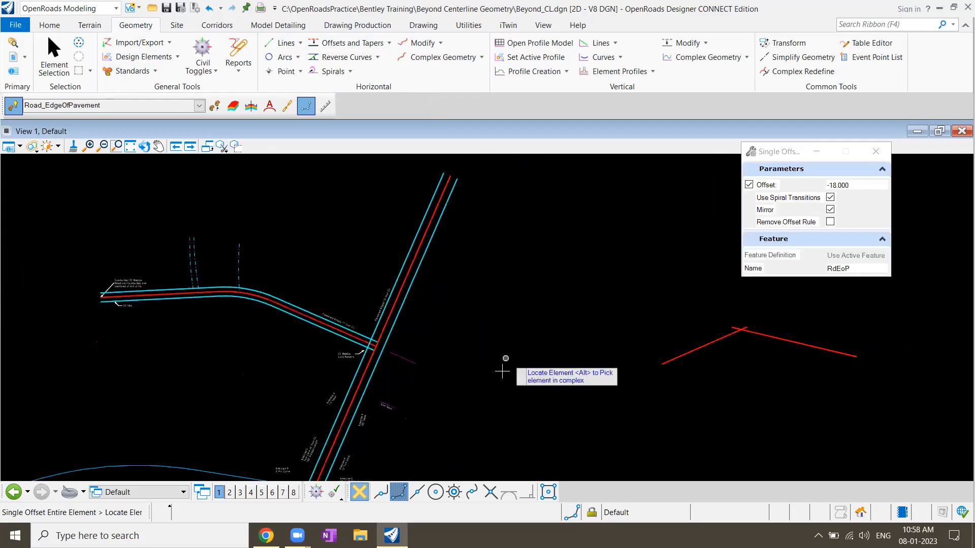
{"action": "scroll", "coordinate": [376, 354], "scroll_direction": "up", "scroll_amount": 4}
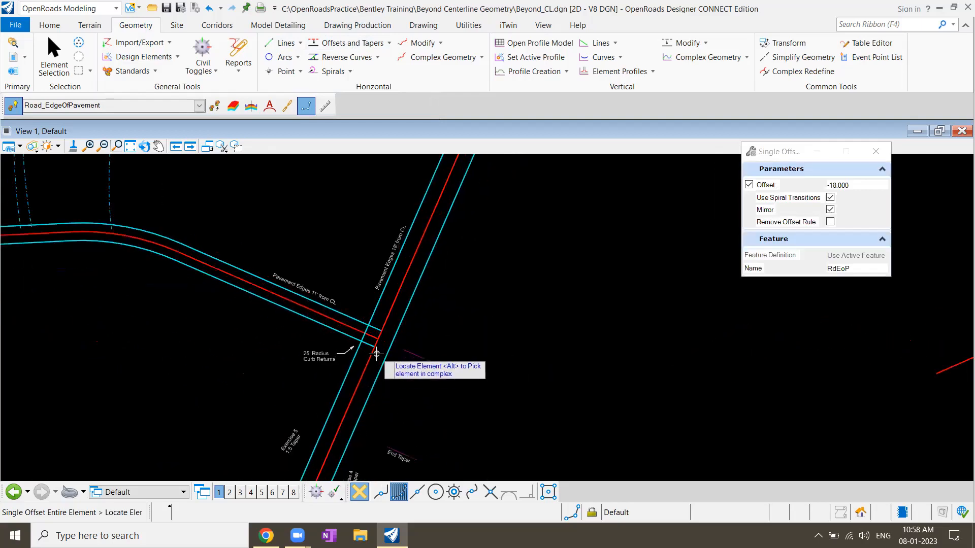
{"action": "scroll", "coordinate": [376, 354], "scroll_direction": "down", "scroll_amount": 3}
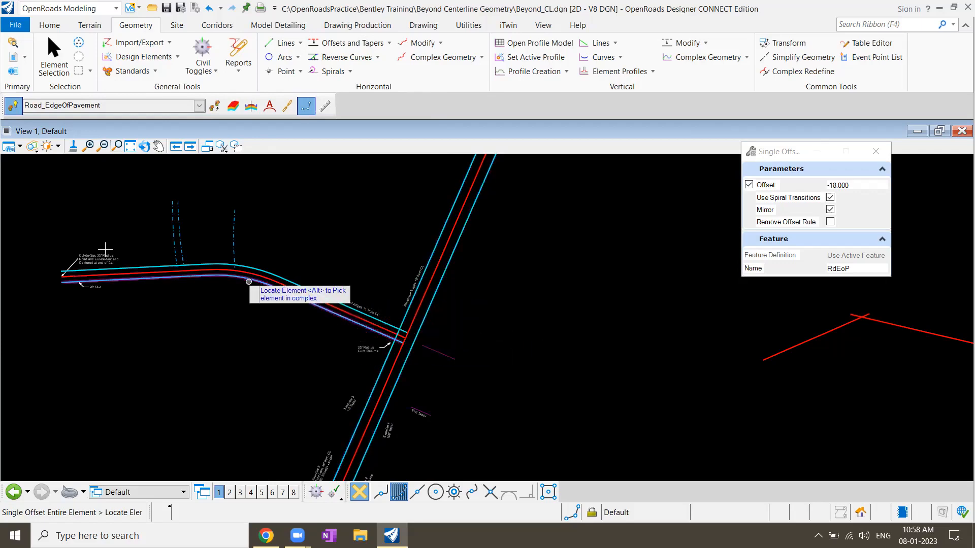
{"action": "scroll", "coordinate": [106, 249], "scroll_direction": "up", "scroll_amount": 3}
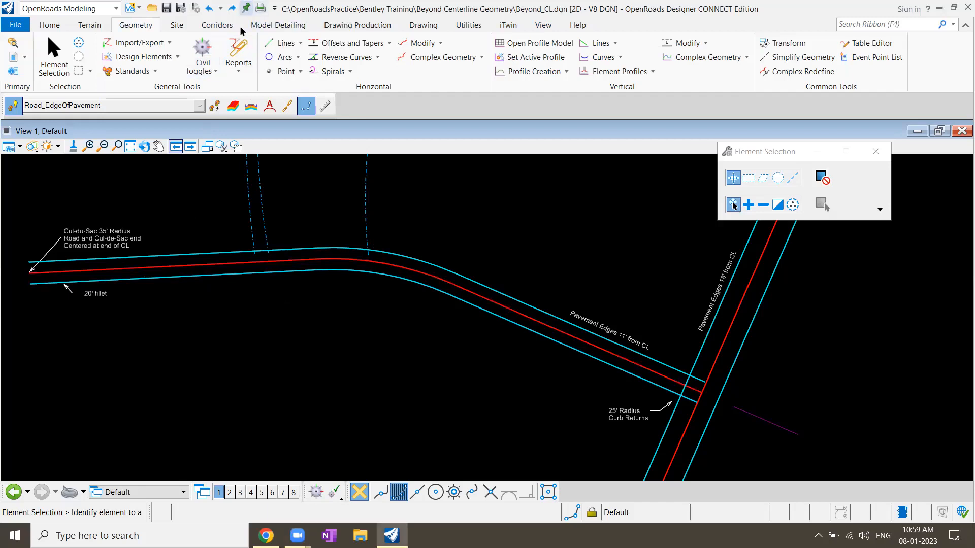
{"action": "left_click", "coordinate": [246, 7]}
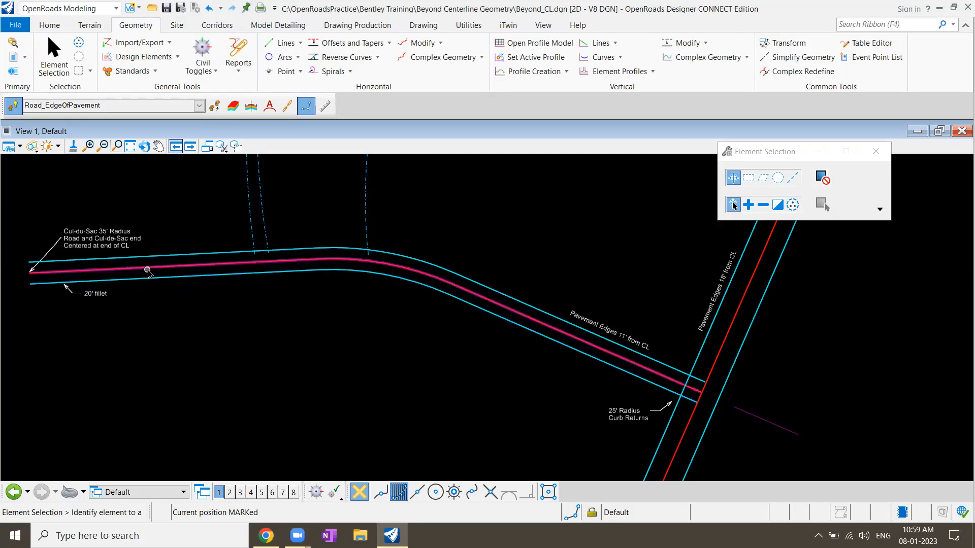
Step: Move the west end of the East-WestCt centerline southward, turning its first tangent to a bearing of about N81°24'E
{"action": "left_click", "coordinate": [148, 293]}
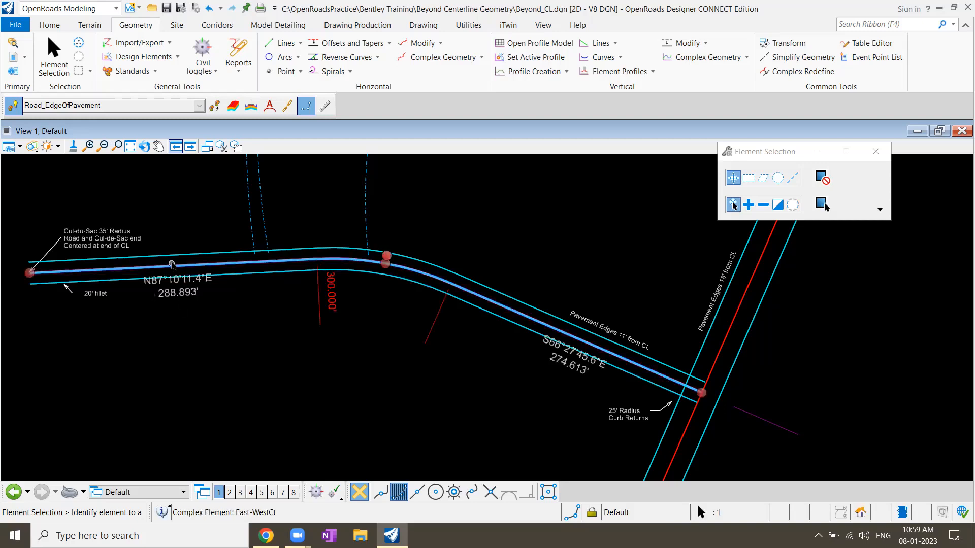
{"action": "mouse_move", "coordinate": [175, 268]}
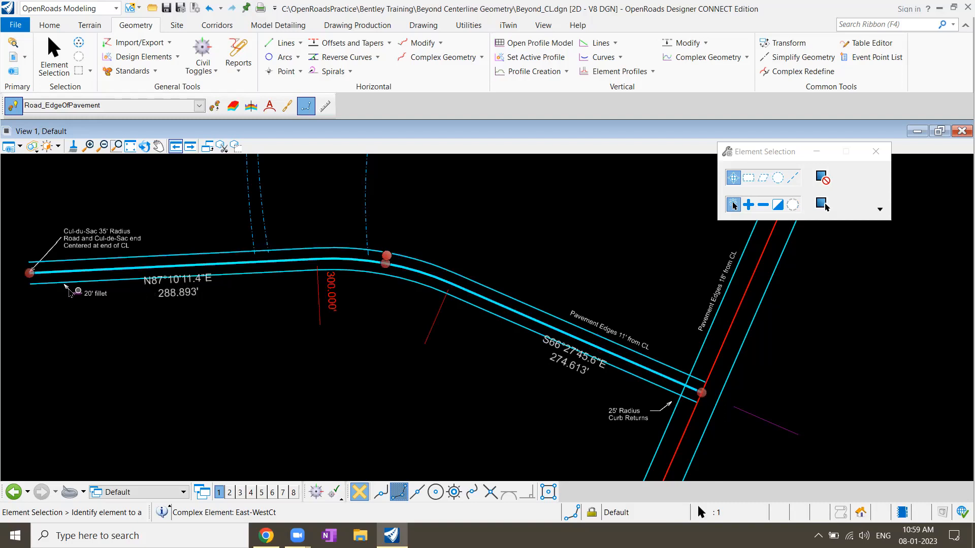
{"action": "left_click", "coordinate": [29, 275]}
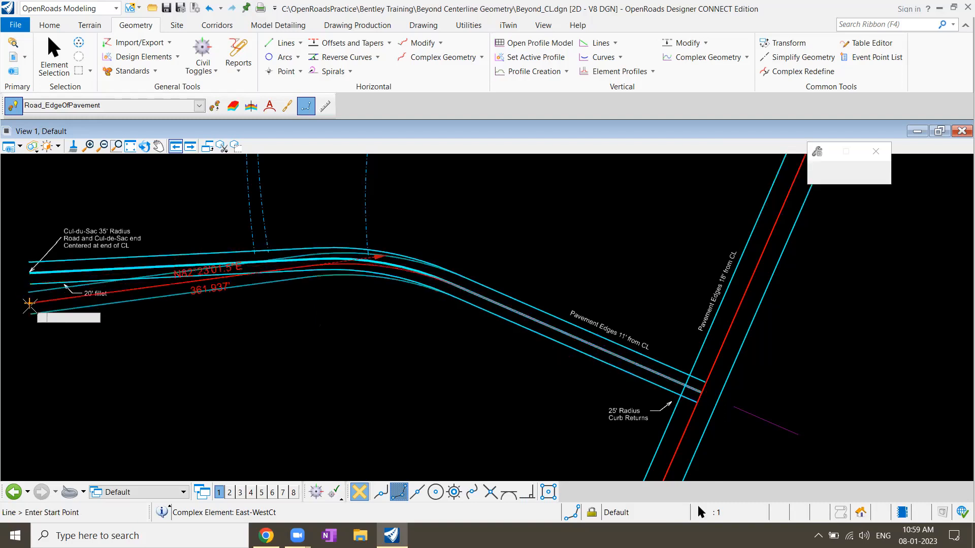
{"action": "left_click", "coordinate": [30, 309]}
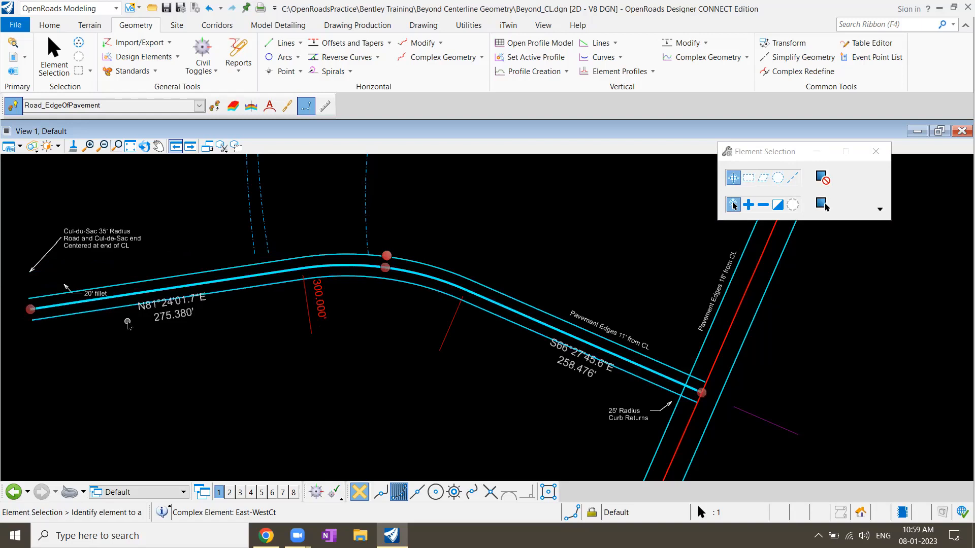
Step: Undo all changes made to the East-WestCt centerline since the undo mark
{"action": "left_click", "coordinate": [221, 10]}
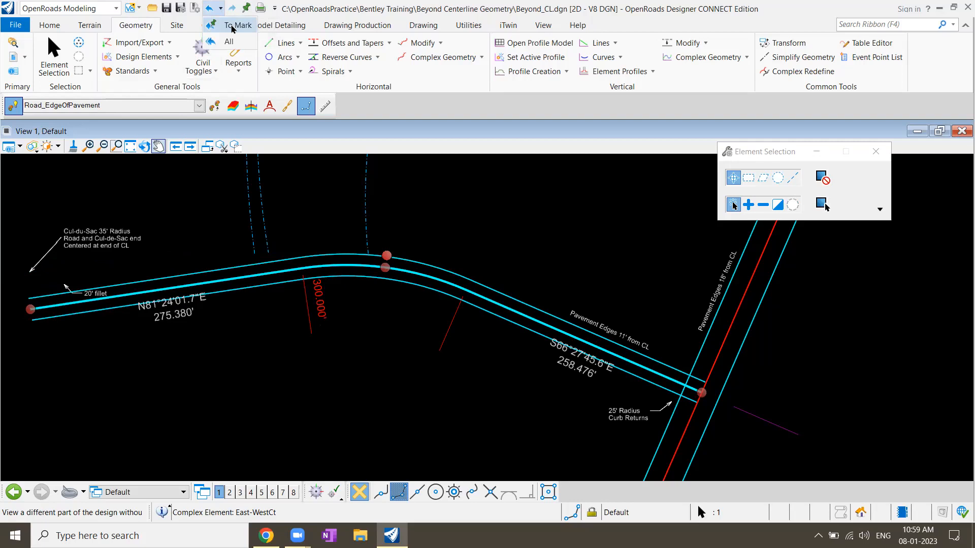
{"action": "left_click", "coordinate": [232, 28]}
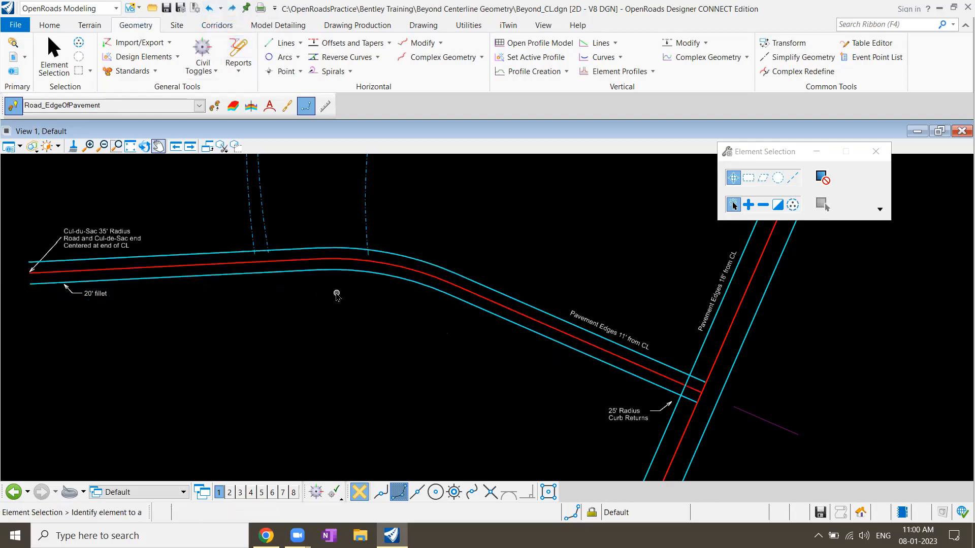